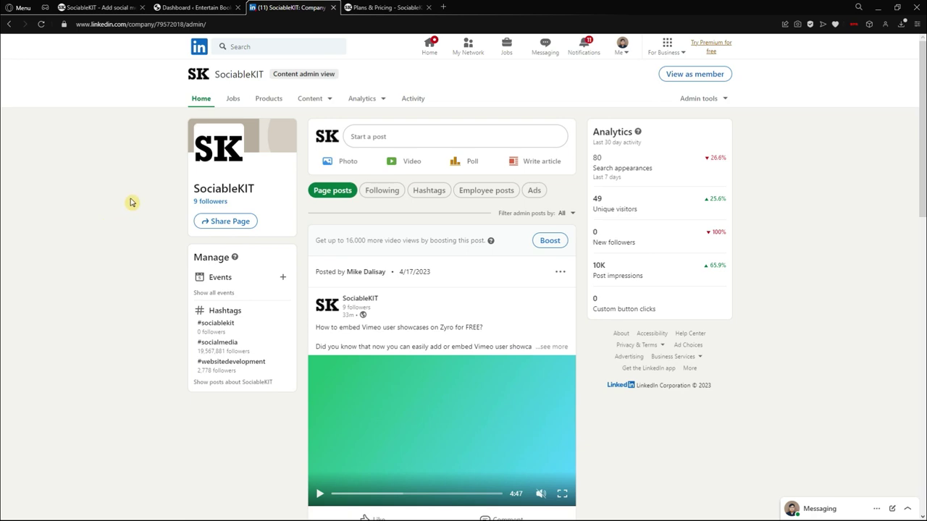
pyautogui.click(192, 7)
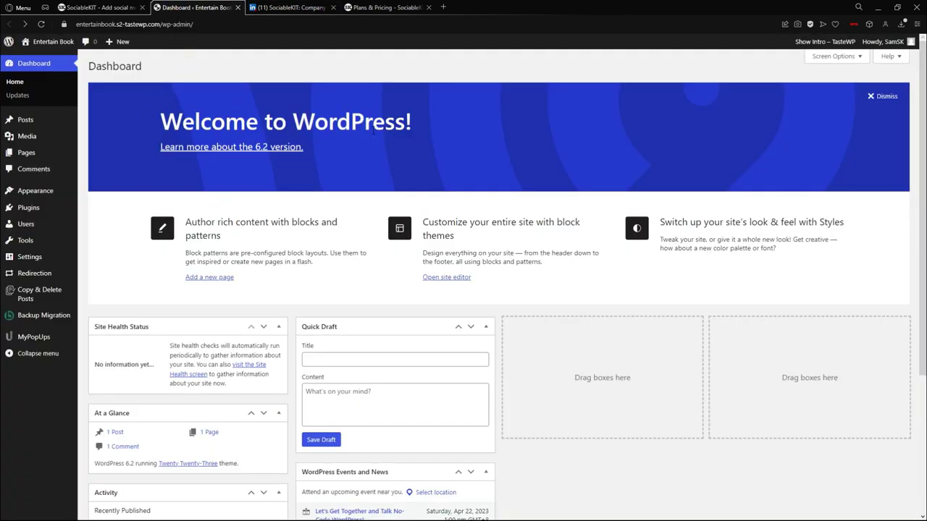
pyautogui.click(289, 8)
pyautogui.moveTo(268, 192); pyautogui.dragTo(141, 231)
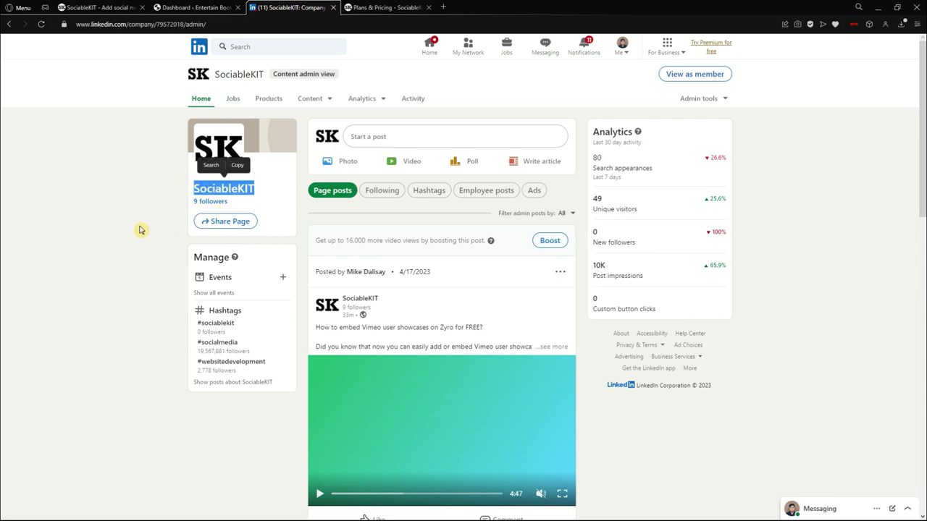
pyautogui.click(140, 230)
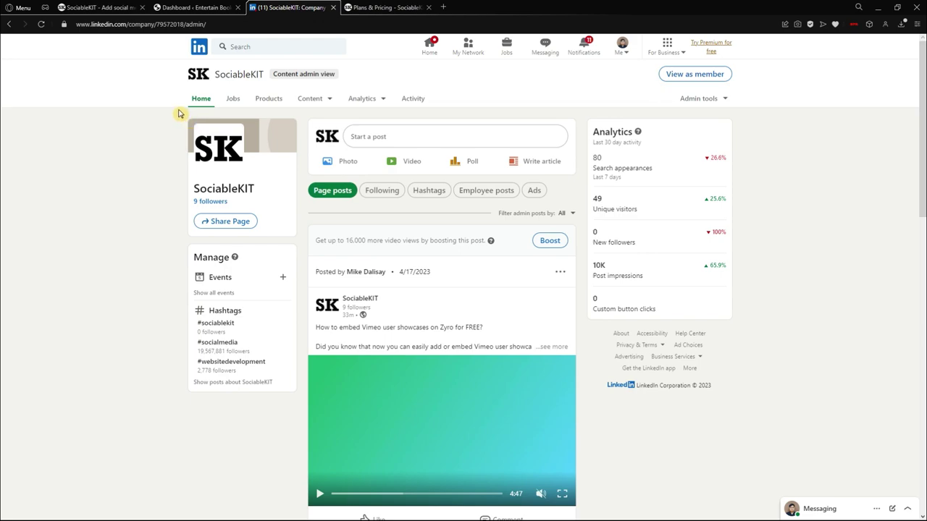
# Switch to the SociableKIT website and log in with the filled-in account credentials
pyautogui.click(116, 9)
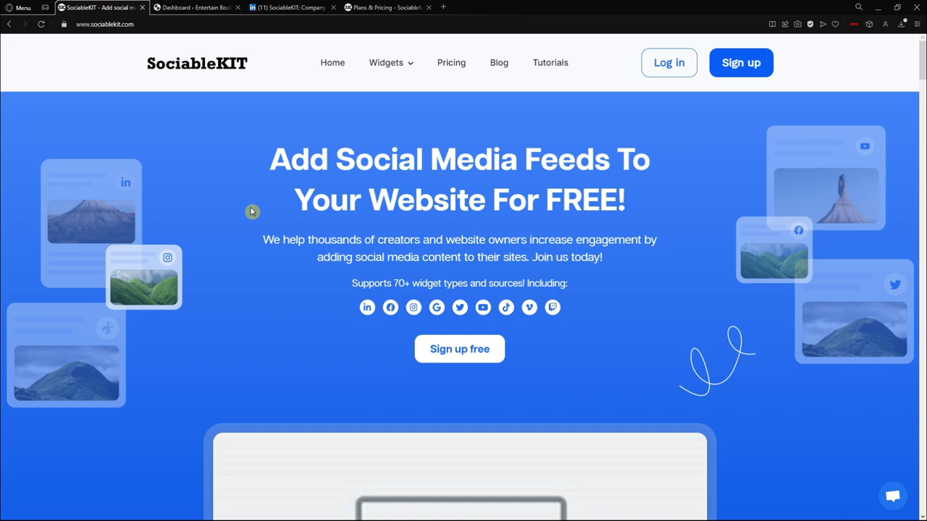
pyautogui.moveTo(287, 200); pyautogui.dragTo(667, 200)
pyautogui.click(667, 200)
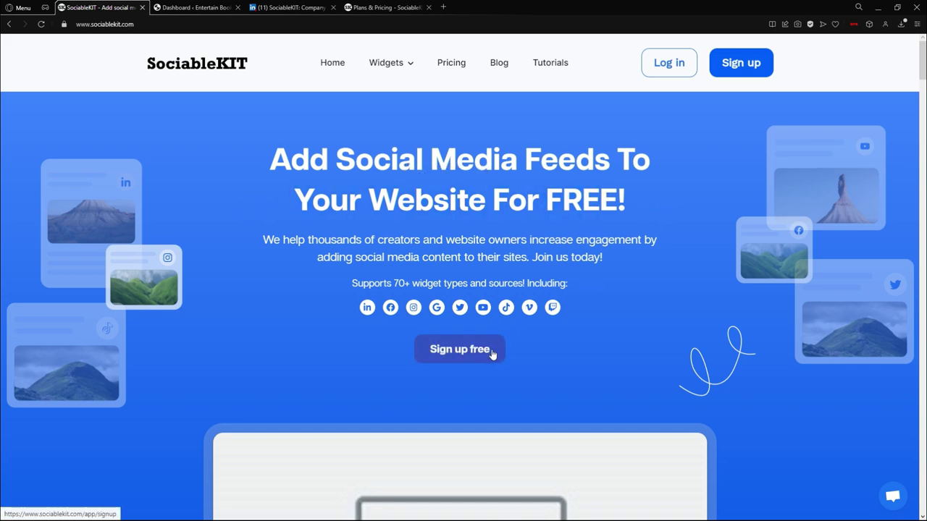
pyautogui.click(674, 67)
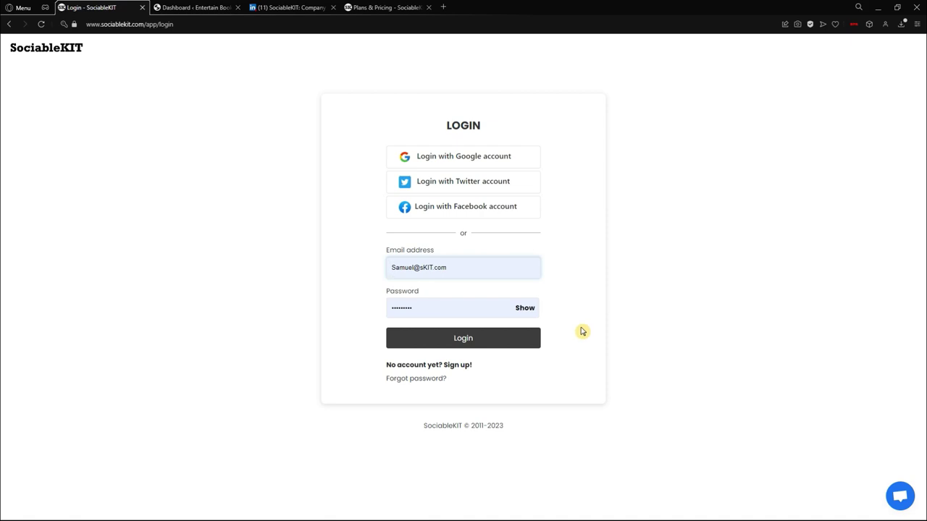
pyautogui.click(513, 337)
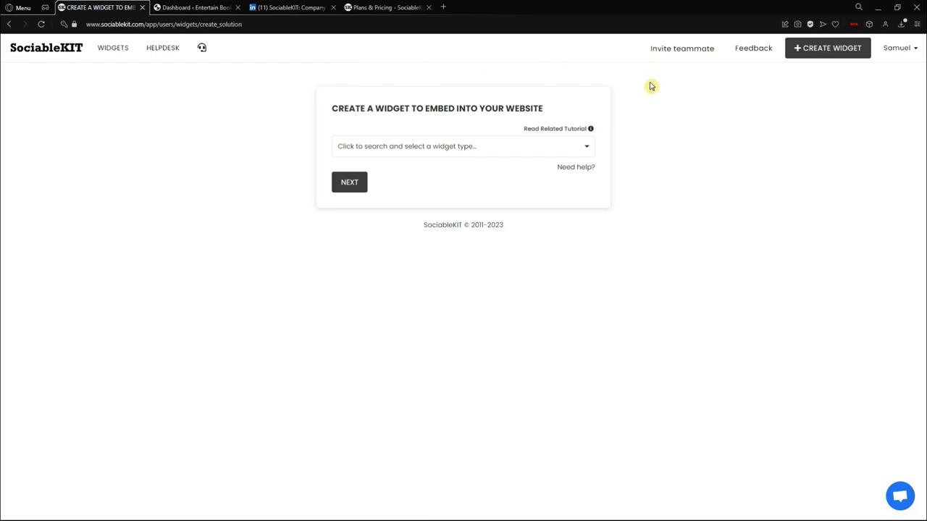
# Start a new widget, search the widget types for "LINKEDIN PAGE" and choose LinkedIn Page Posts
pyautogui.click(839, 56)
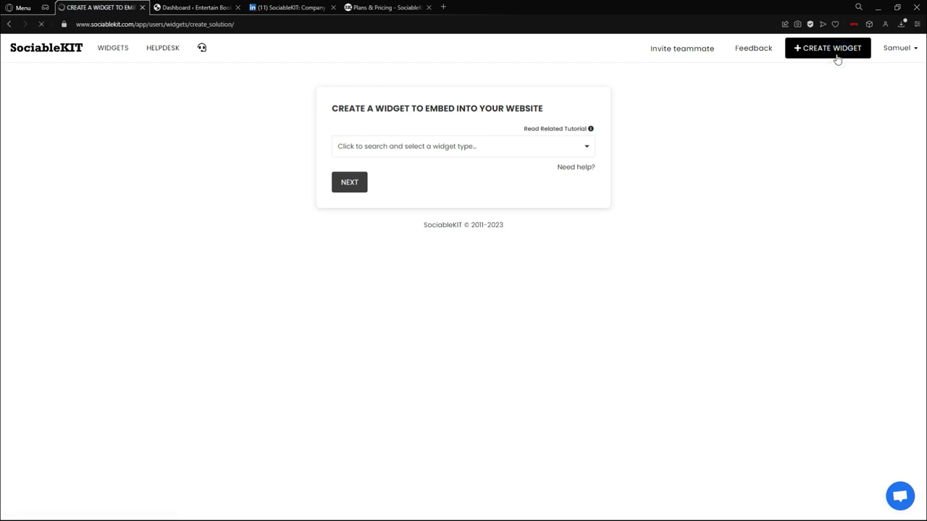
pyautogui.click(528, 147)
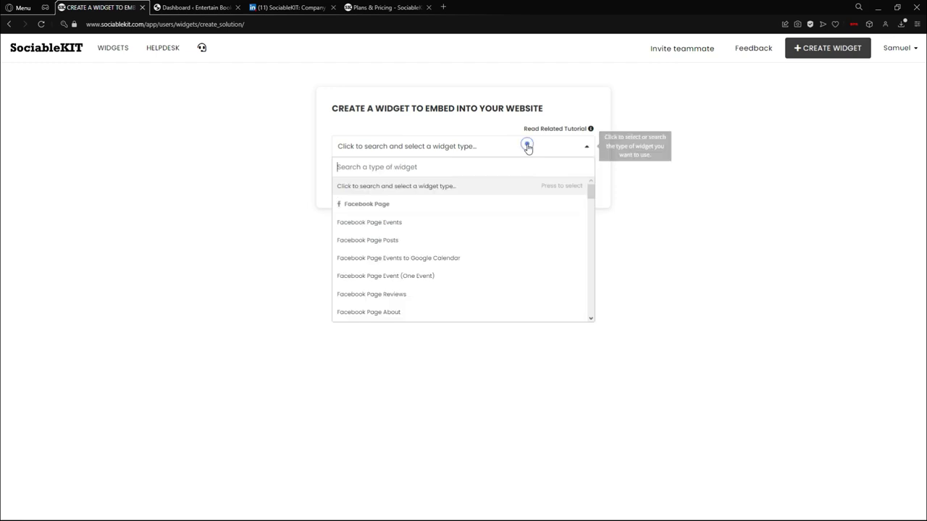
pyautogui.click(474, 172)
pyautogui.write('Li')
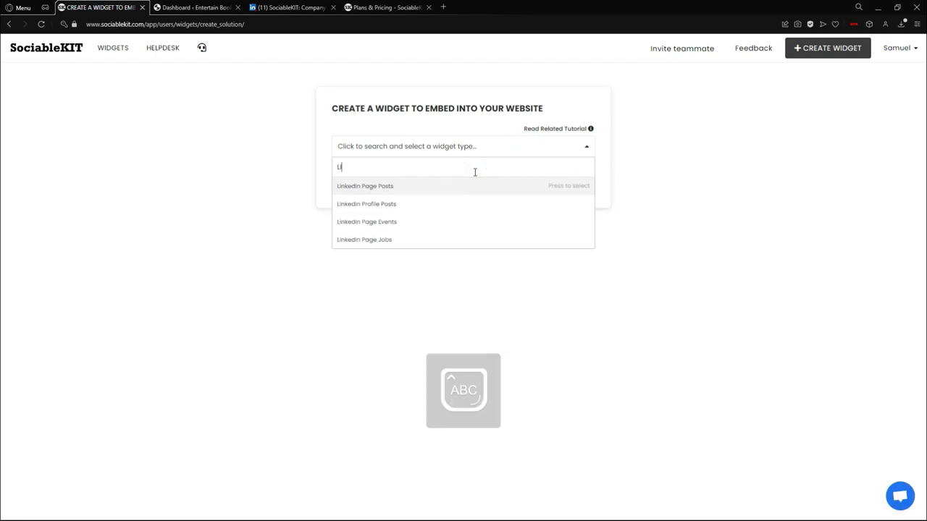
pyautogui.write('NKEDIN PAGE')
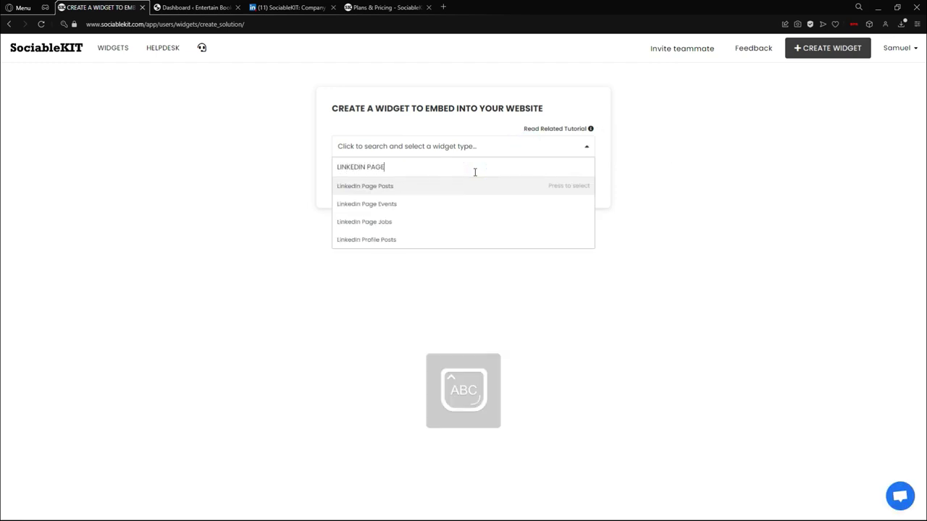
pyautogui.click(438, 191)
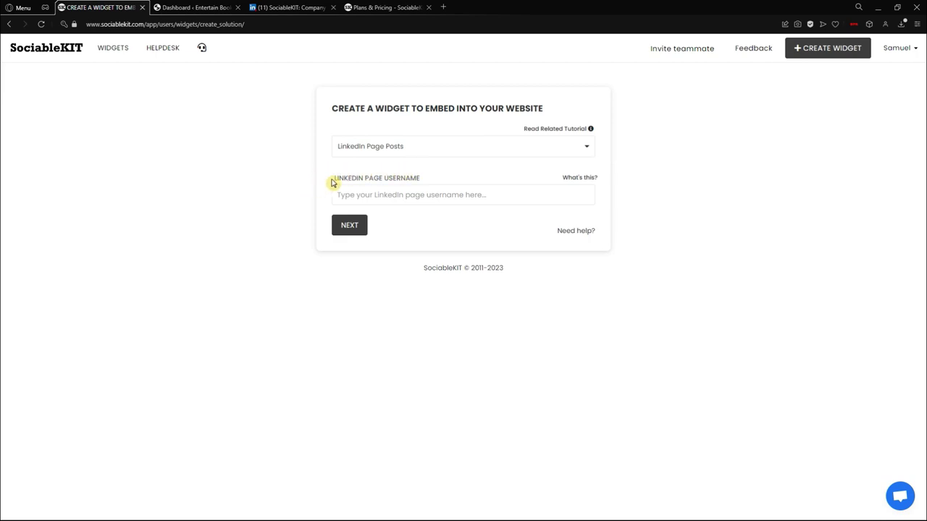
# Switch to LinkedIn and copy the web address of the SociableKIT company page
pyautogui.moveTo(332, 183); pyautogui.dragTo(433, 179)
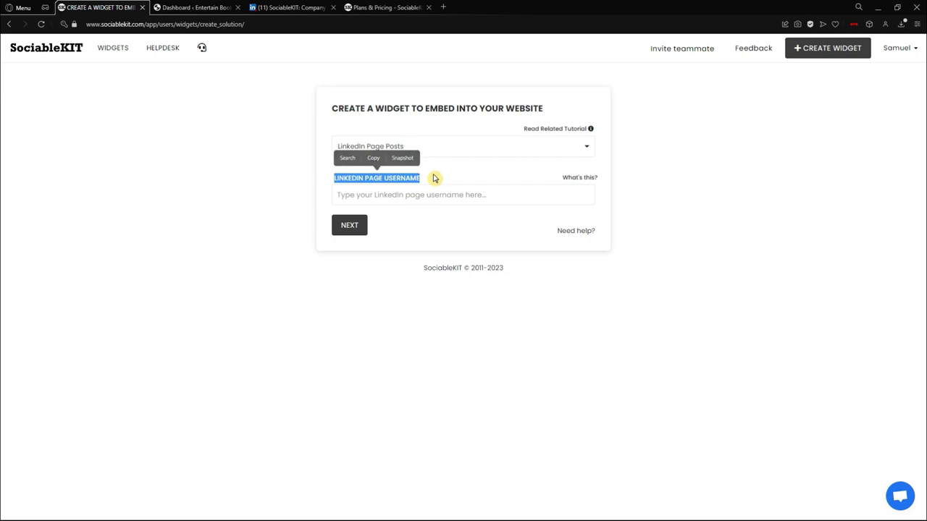
pyautogui.click(433, 179)
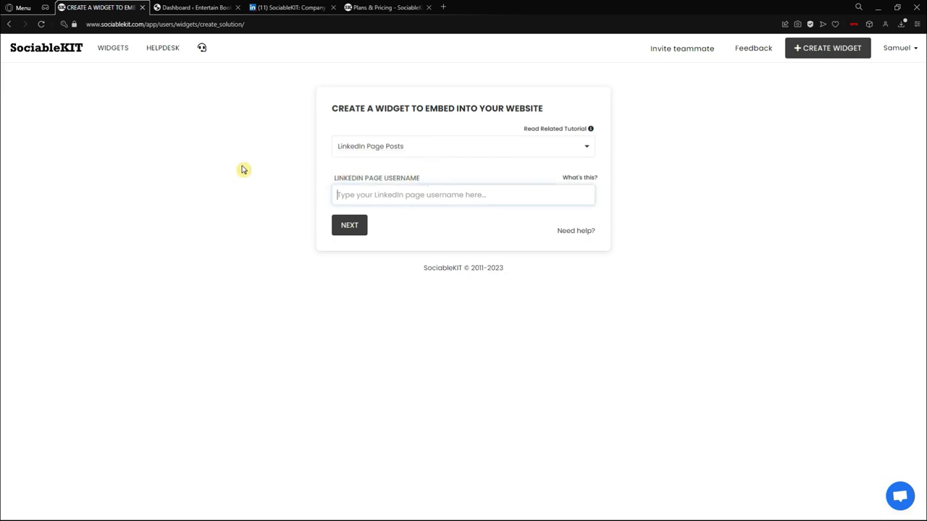
pyautogui.click(280, 11)
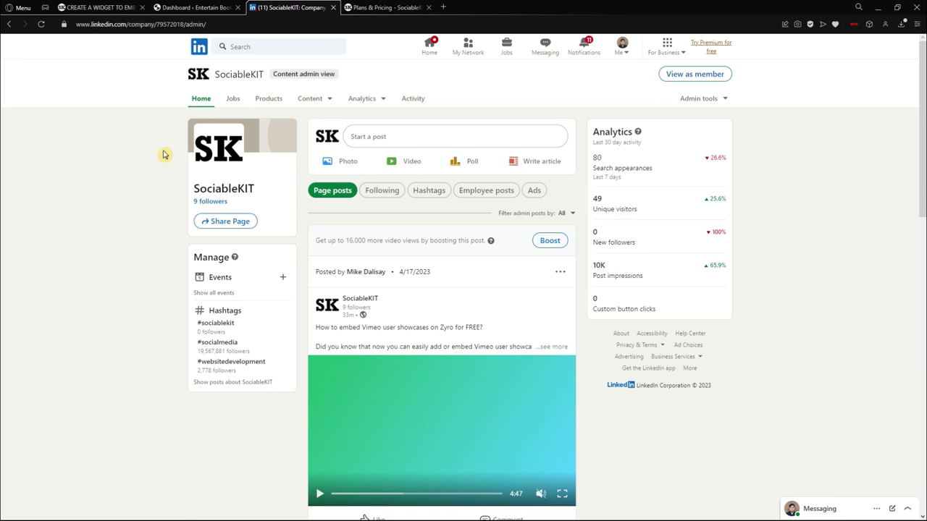
pyautogui.moveTo(287, 25); pyautogui.dragTo(72, 33)
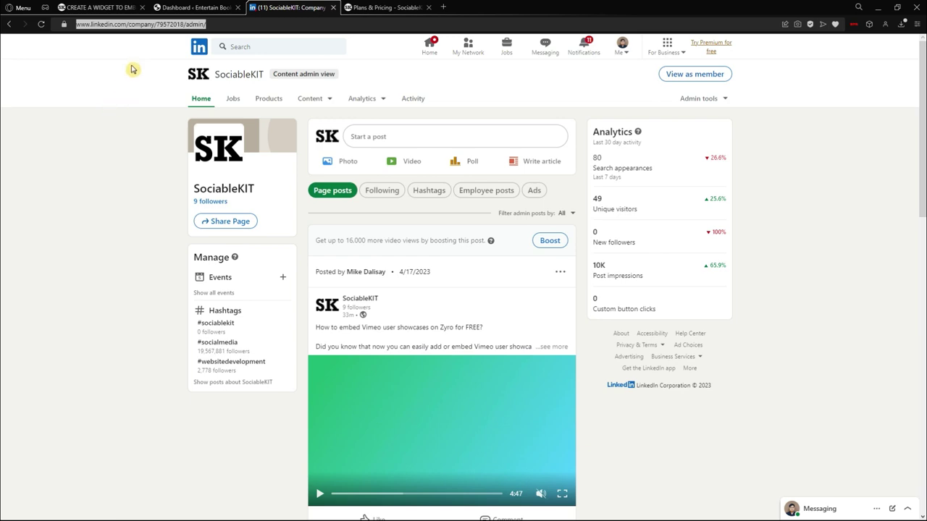
pyautogui.rightClick(149, 27)
pyautogui.click(165, 67)
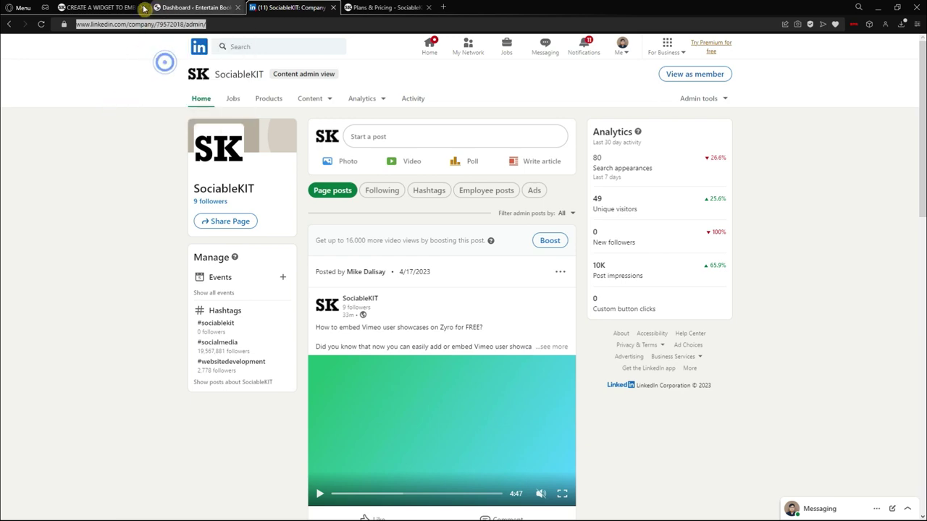
# Return to SociableKIT, paste the copied address as the LinkedIn page username and continue to the widget customization
pyautogui.click(120, 8)
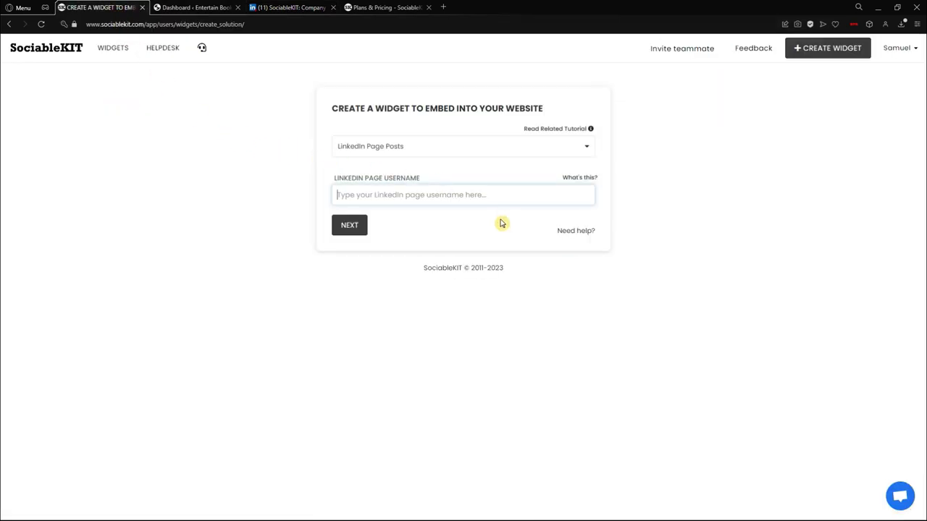
pyautogui.rightClick(452, 194)
pyautogui.click(477, 272)
pyautogui.click(351, 228)
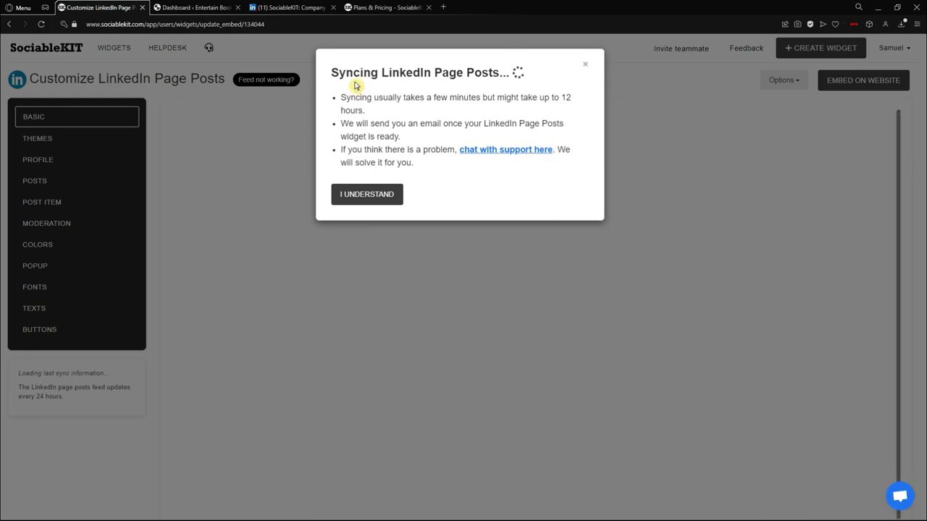
# Read through the LinkedIn Page Posts syncing notice and acknowledge it
pyautogui.moveTo(328, 72); pyautogui.dragTo(515, 75)
pyautogui.click(534, 87)
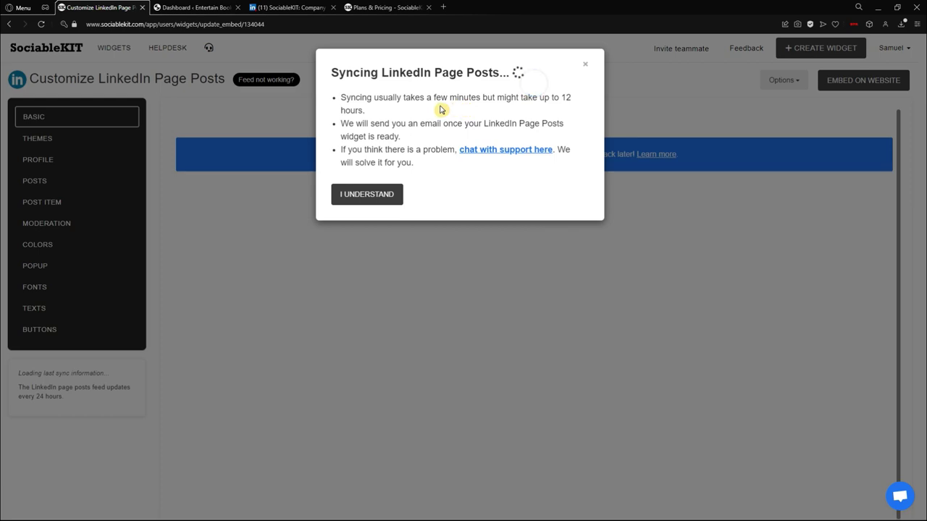
pyautogui.moveTo(341, 99); pyautogui.dragTo(539, 115)
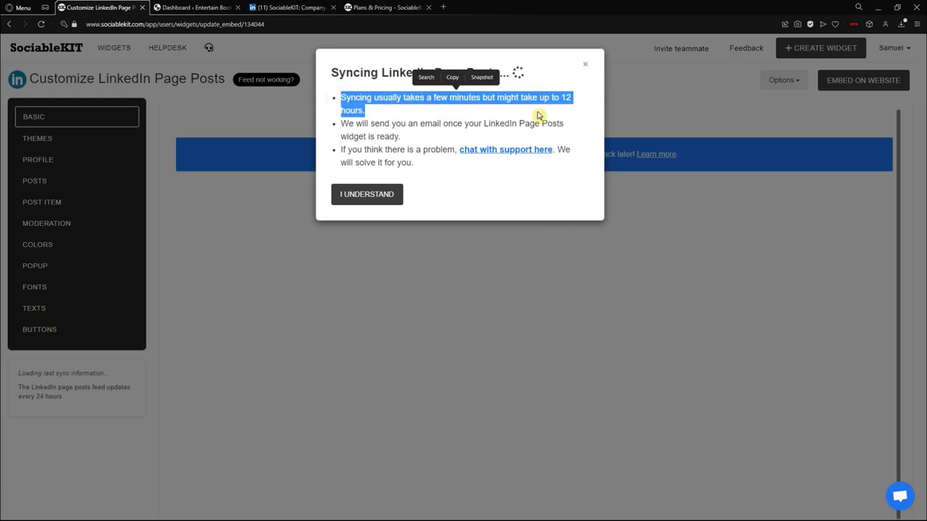
pyautogui.click(537, 116)
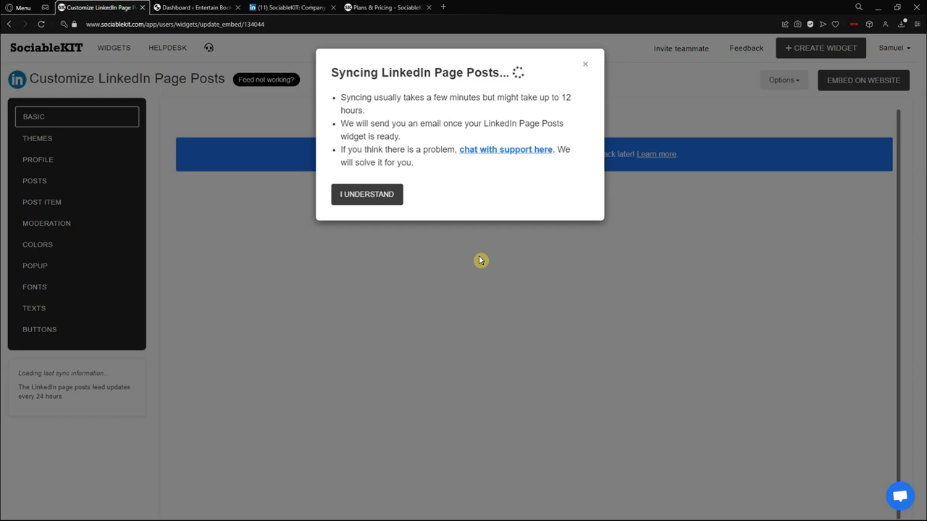
pyautogui.moveTo(341, 125); pyautogui.dragTo(565, 137)
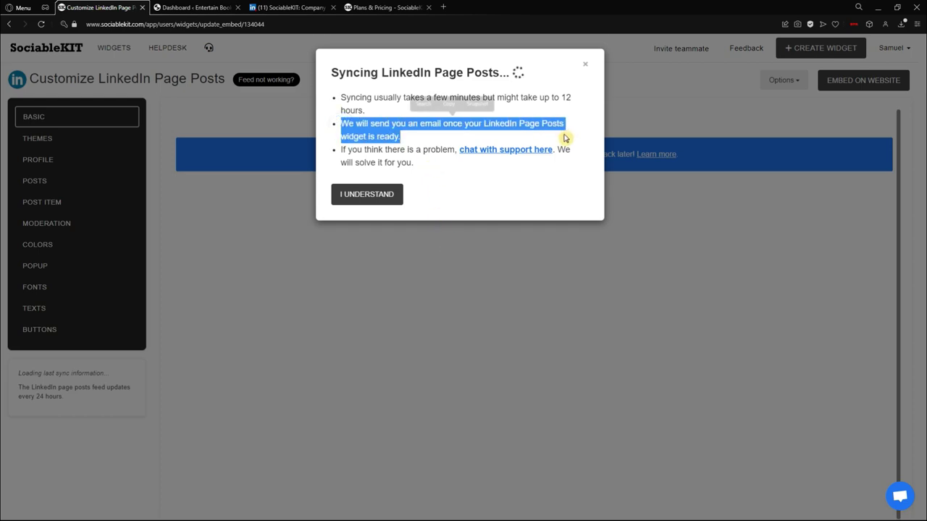
pyautogui.click(514, 176)
pyautogui.moveTo(341, 151); pyautogui.dragTo(574, 170)
pyautogui.click(516, 171)
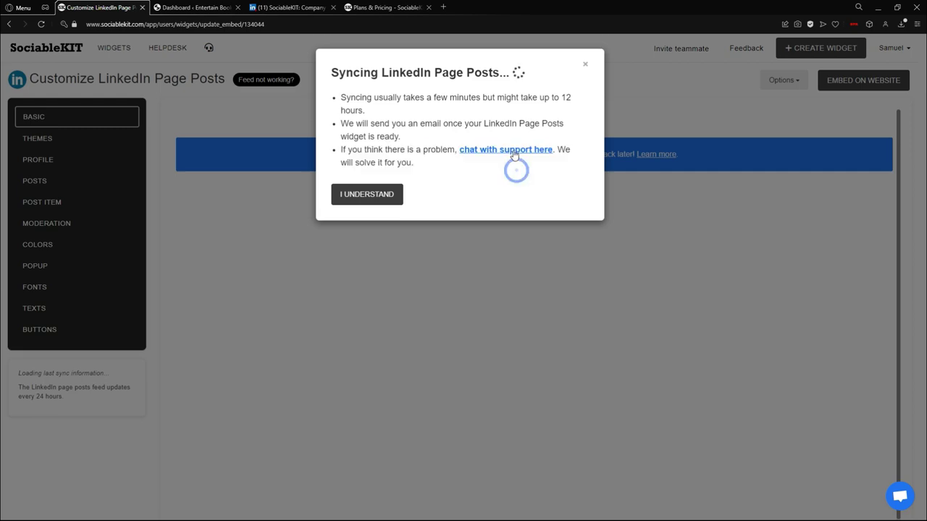
pyautogui.click(383, 201)
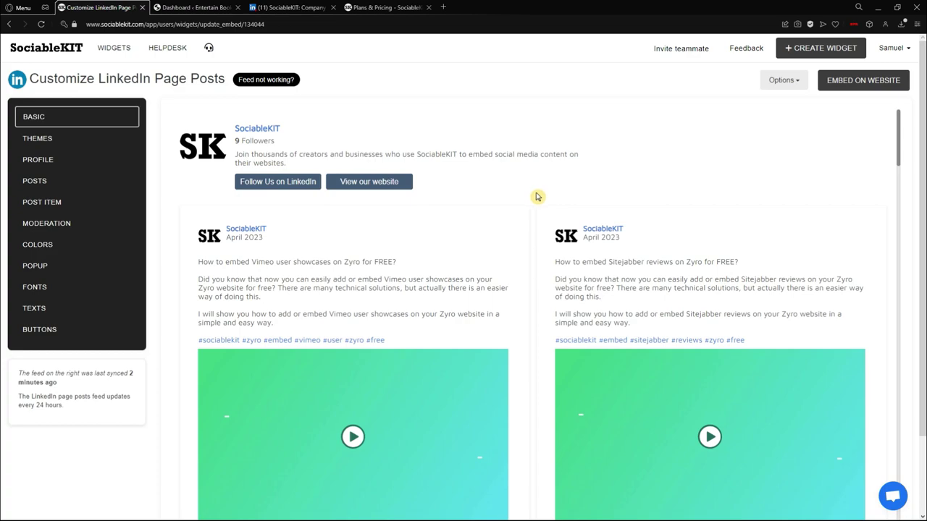
# Browse the widget preview's posts, view the "ultimate equalizer" quote post in its popup and close it, returning to the start of the feed
pyautogui.scroll(-7, 538, 197)
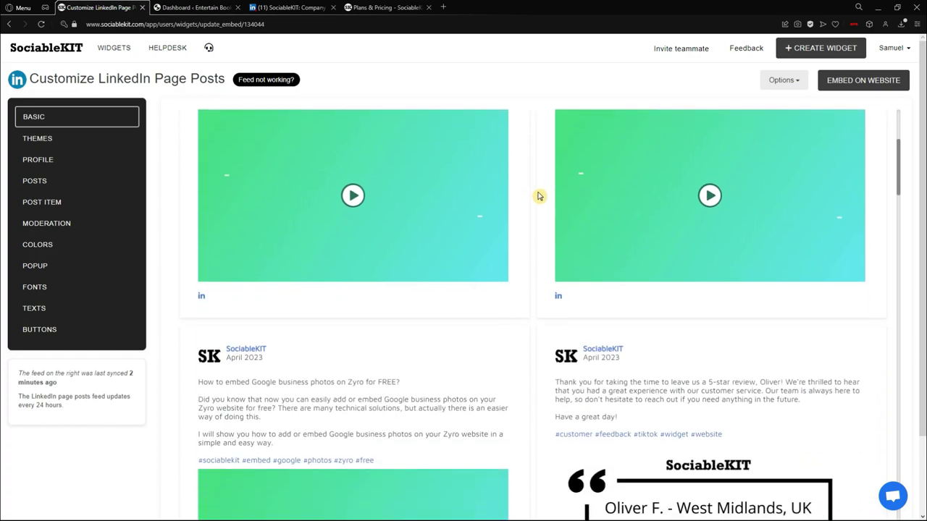
pyautogui.scroll(-10, 537, 196)
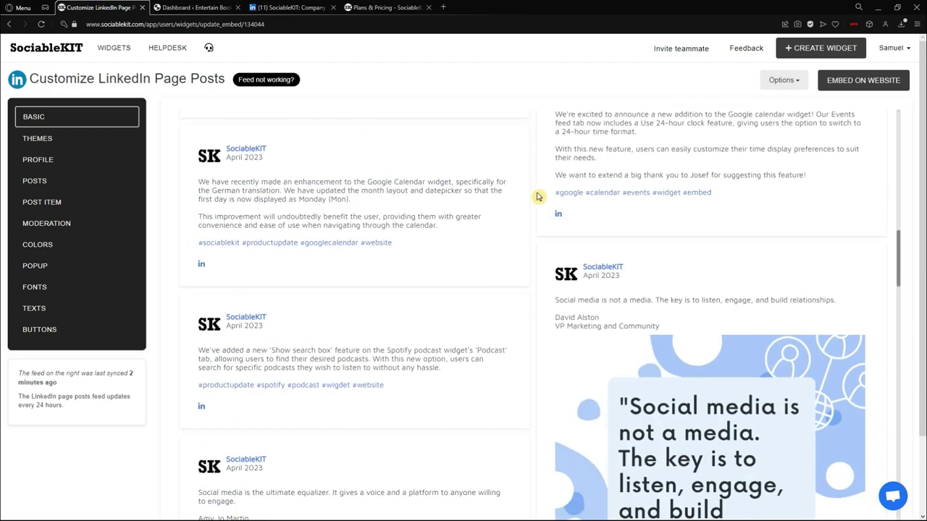
pyautogui.scroll(-2, 538, 210)
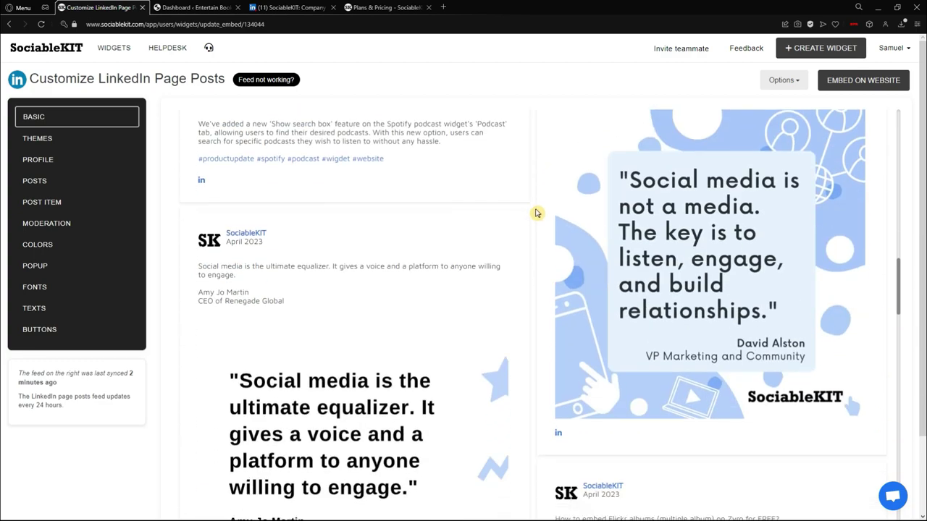
pyautogui.scroll(-3, 537, 213)
pyautogui.click(383, 246)
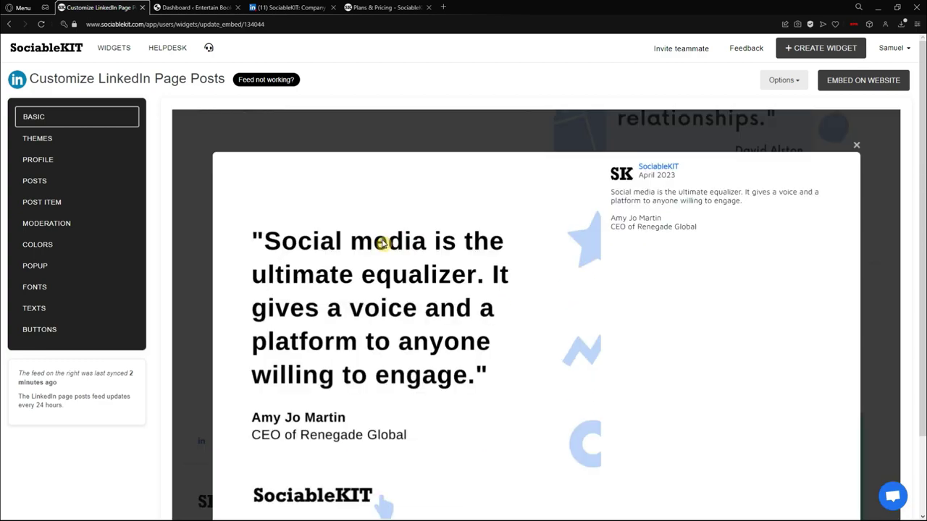
pyautogui.click(856, 152)
pyautogui.click(691, 152)
pyautogui.click(860, 148)
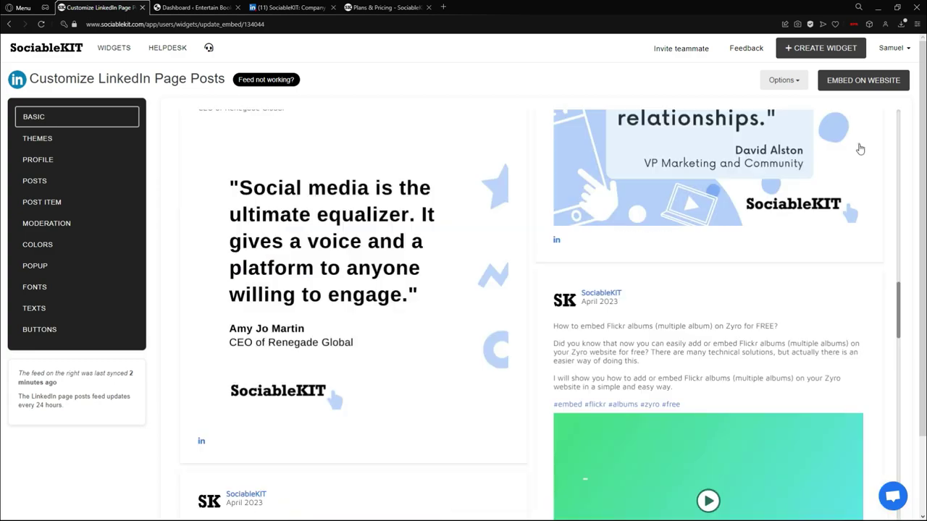
pyautogui.scroll(-2, 561, 250)
pyautogui.scroll(-2, 533, 244)
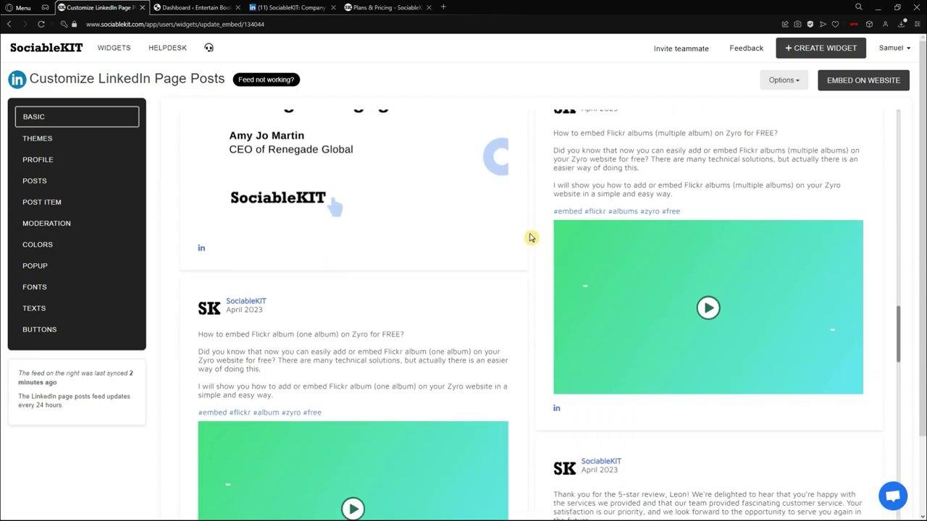
pyautogui.scroll(10, 532, 238)
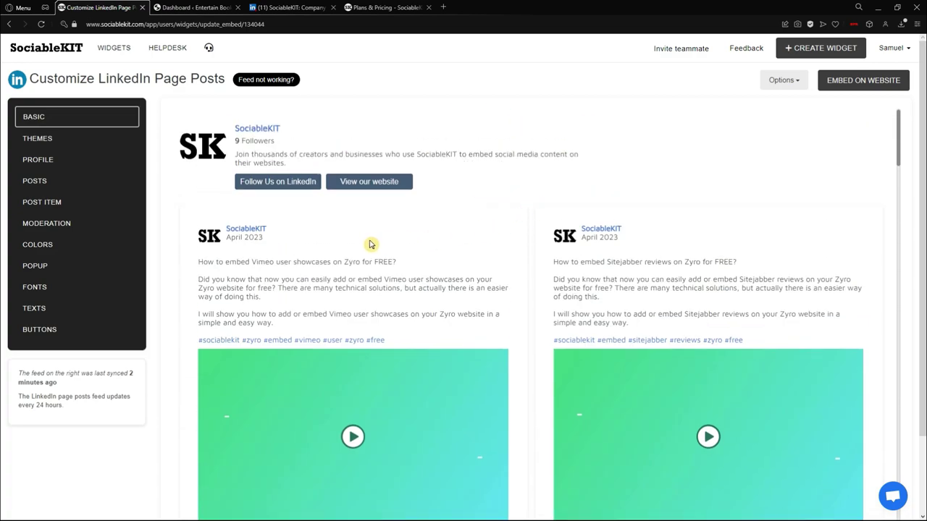
# Examine the captions, videos and images of the first posts in the widget preview
pyautogui.scroll(-2, 242, 127)
pyautogui.scroll(1, 242, 127)
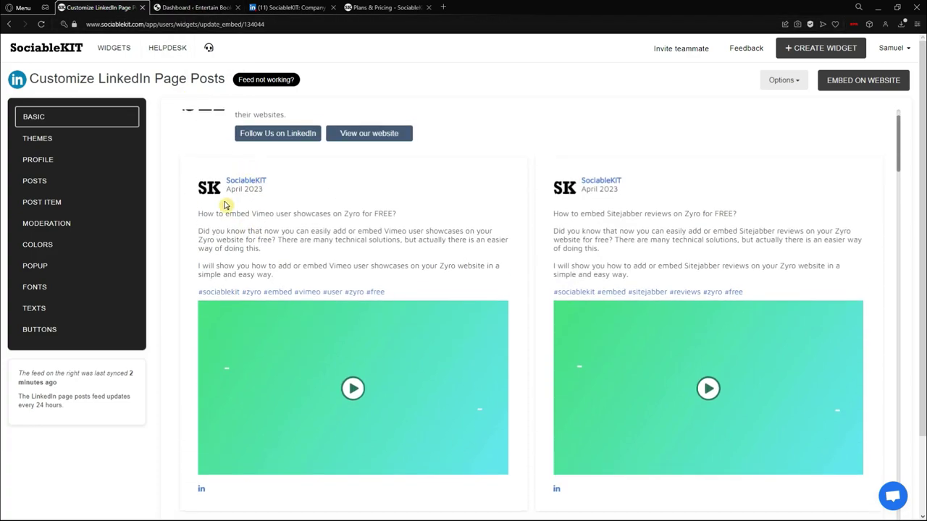
pyautogui.moveTo(206, 213); pyautogui.dragTo(289, 213)
pyautogui.moveTo(607, 213); pyautogui.dragTo(652, 213)
pyautogui.scroll(-1, 653, 214)
pyautogui.scroll(-3, 300, 372)
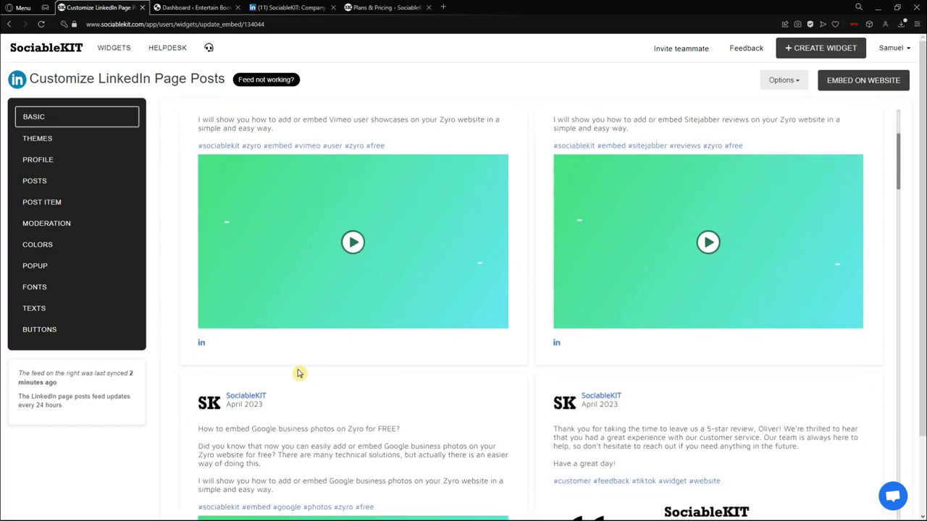
pyautogui.moveTo(229, 334); pyautogui.dragTo(296, 335)
pyautogui.scroll(-3, 571, 340)
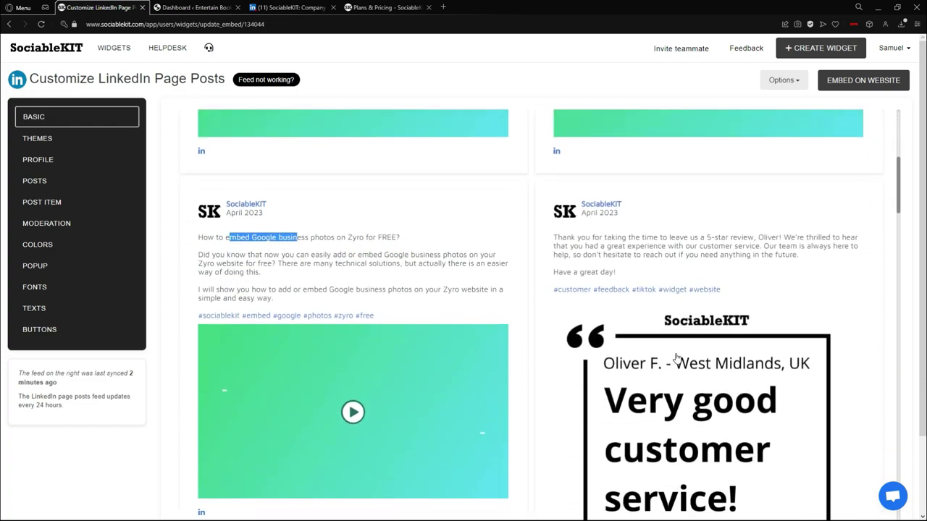
# Compare the widget preview's 5-star review thank-you post with the posts on the LinkedIn company page, and return to the SociableKIT customization page
pyautogui.scroll(1, 747, 282)
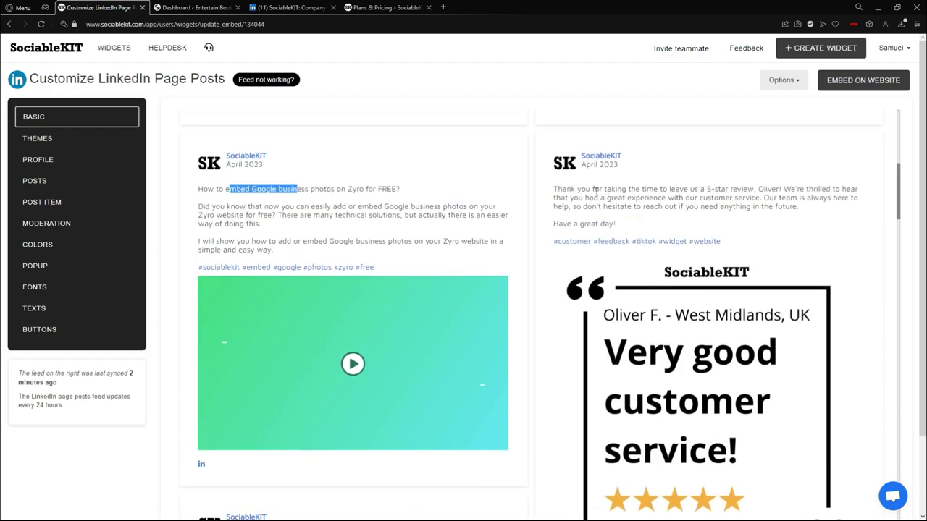
pyautogui.moveTo(557, 189); pyautogui.dragTo(727, 191)
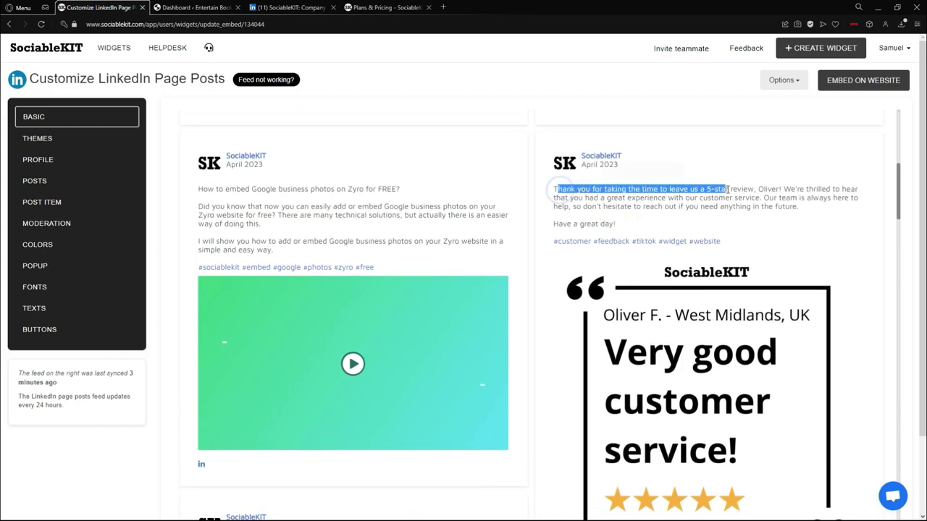
pyautogui.click(275, 10)
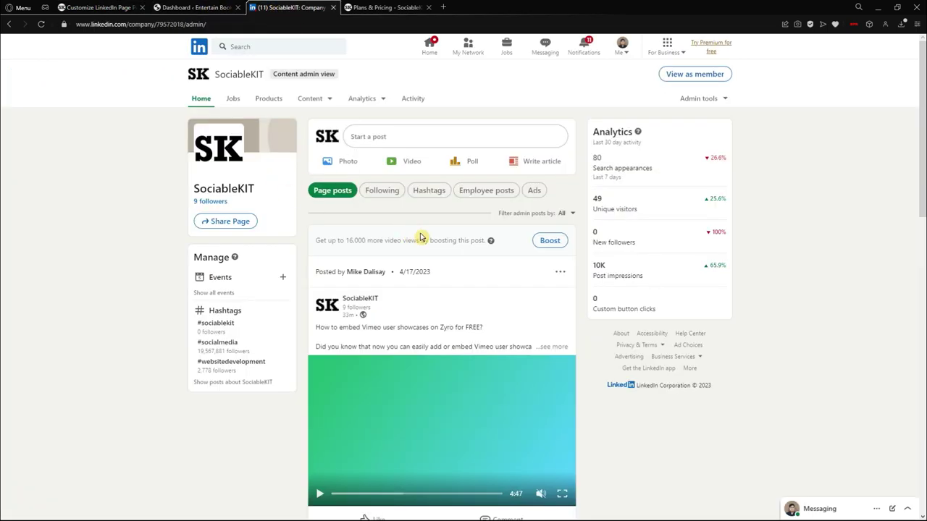
pyautogui.scroll(-1, 435, 246)
pyautogui.scroll(-4, 406, 227)
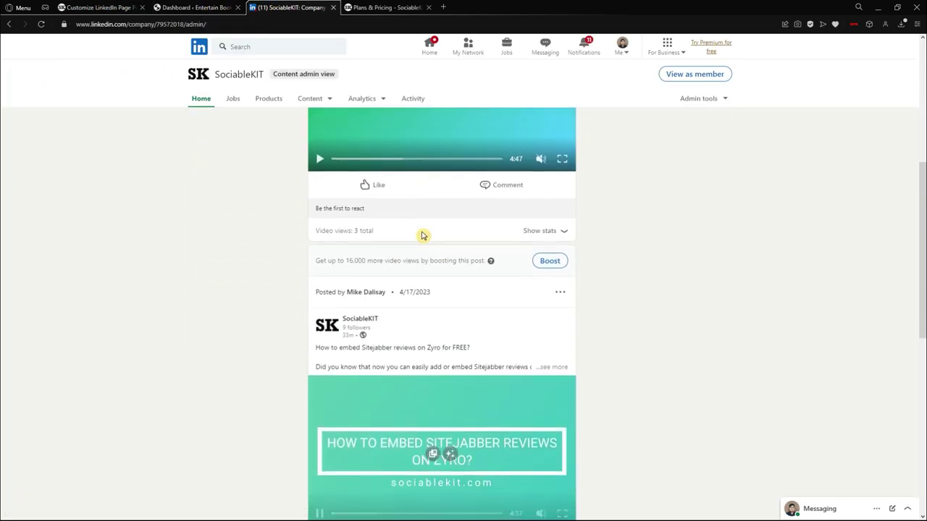
pyautogui.scroll(-2, 367, 301)
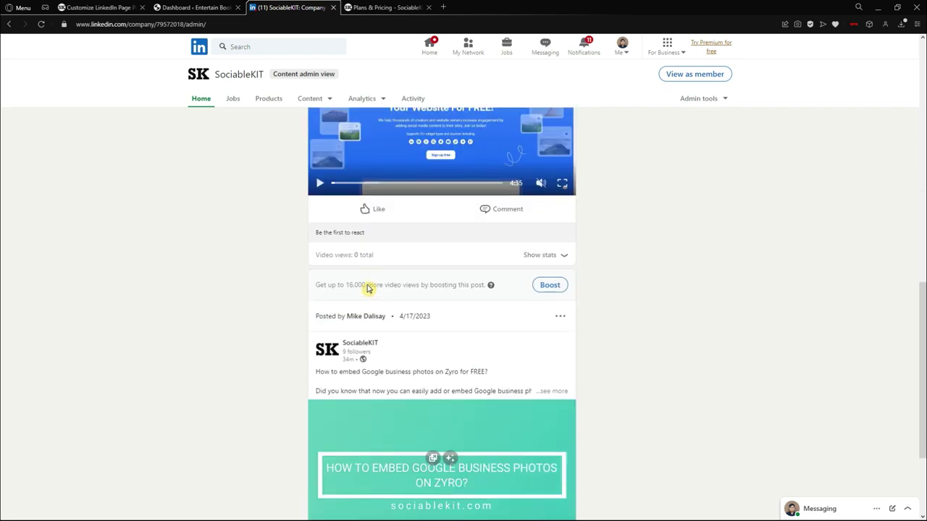
pyautogui.scroll(-2, 519, 305)
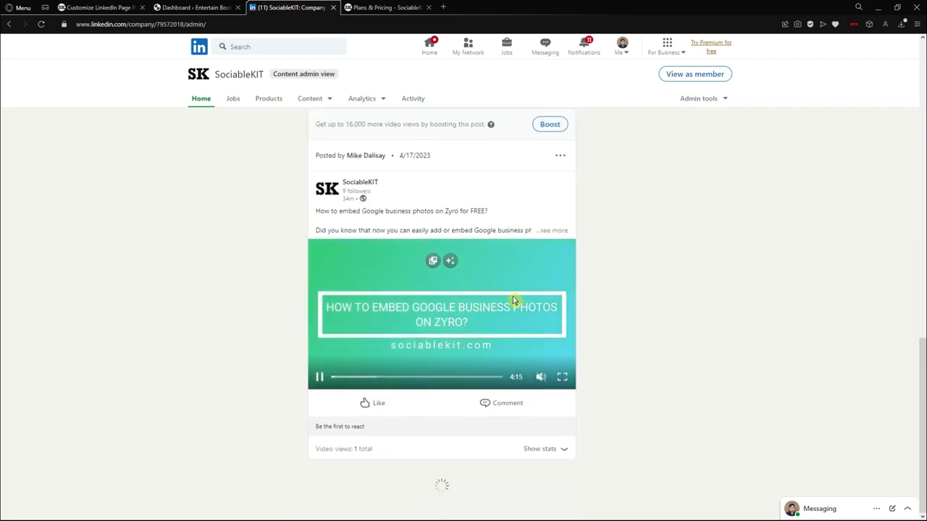
pyautogui.scroll(-3, 377, 261)
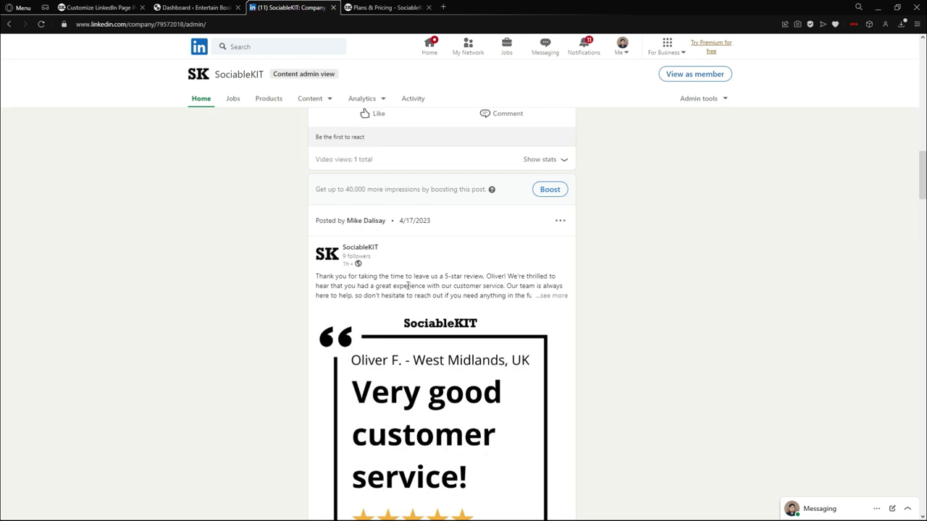
pyautogui.scroll(3, 254, 286)
pyautogui.scroll(-3, 263, 275)
pyautogui.scroll(4, 262, 275)
pyautogui.hotkey('ctrl', 'shift', 'Tab')
pyautogui.hotkey('ctrl', 'shift', 'Tab')
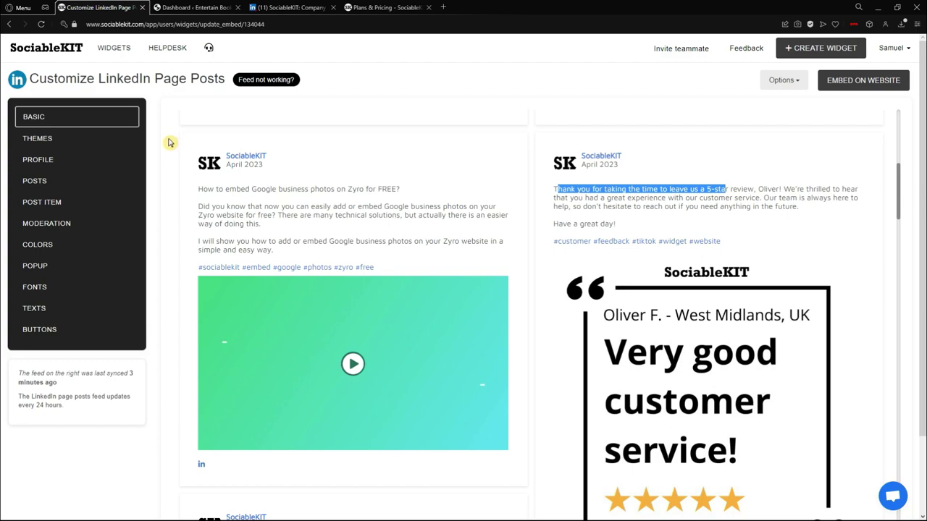
# Look at the widget's basic settings and try the Maagap, Matino, Maamo and Mabait color themes
pyautogui.click(94, 118)
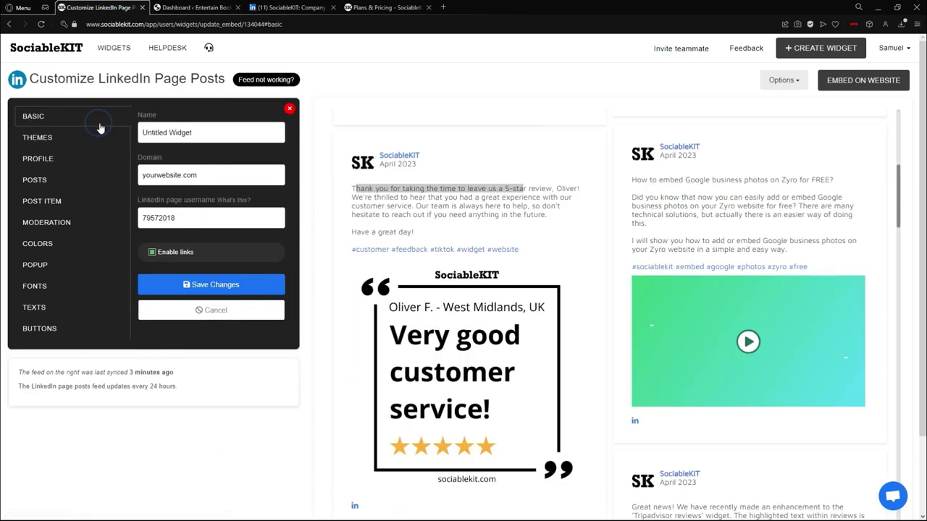
pyautogui.click(76, 141)
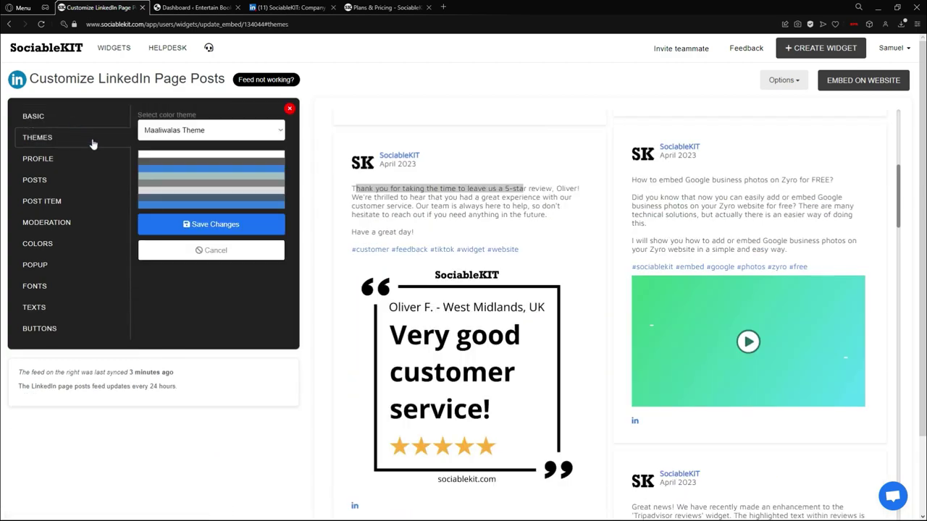
pyautogui.click(270, 134)
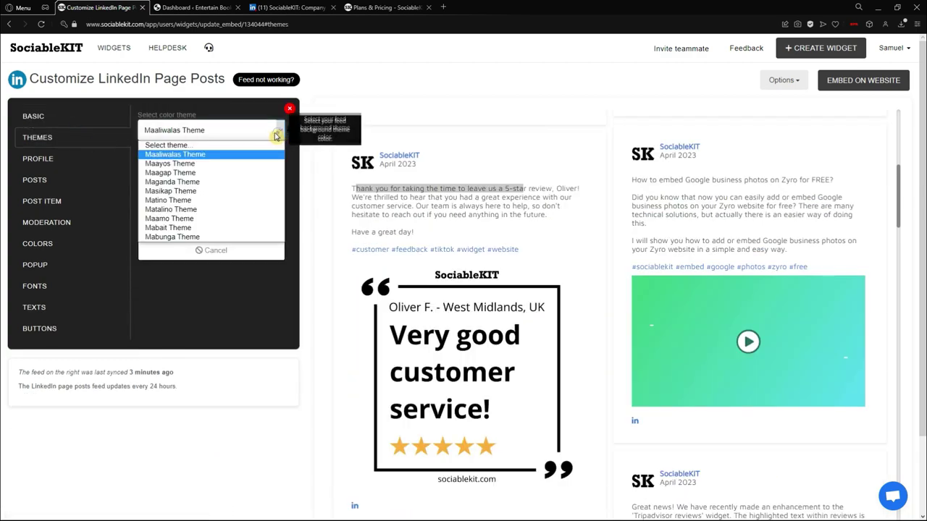
pyautogui.click(227, 173)
pyautogui.click(231, 134)
pyautogui.click(229, 199)
pyautogui.click(227, 131)
pyautogui.click(228, 218)
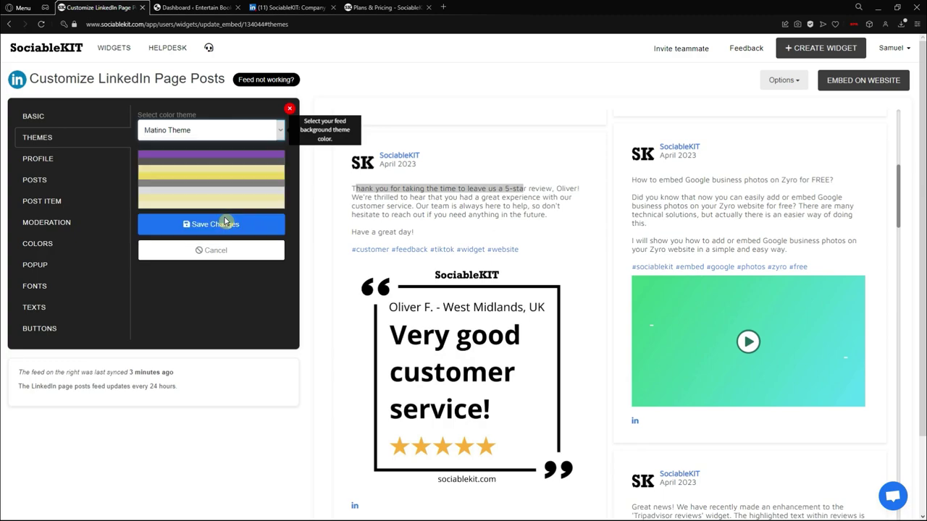
pyautogui.click(222, 131)
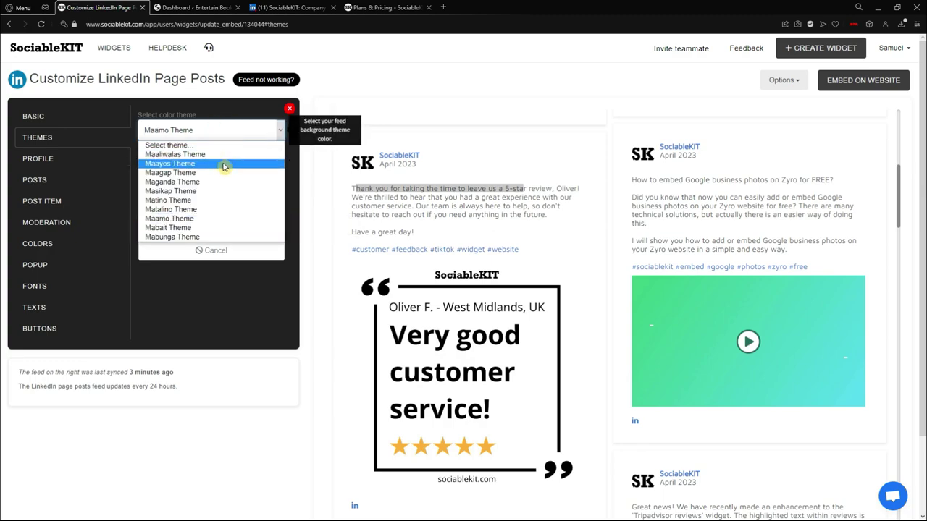
pyautogui.click(222, 229)
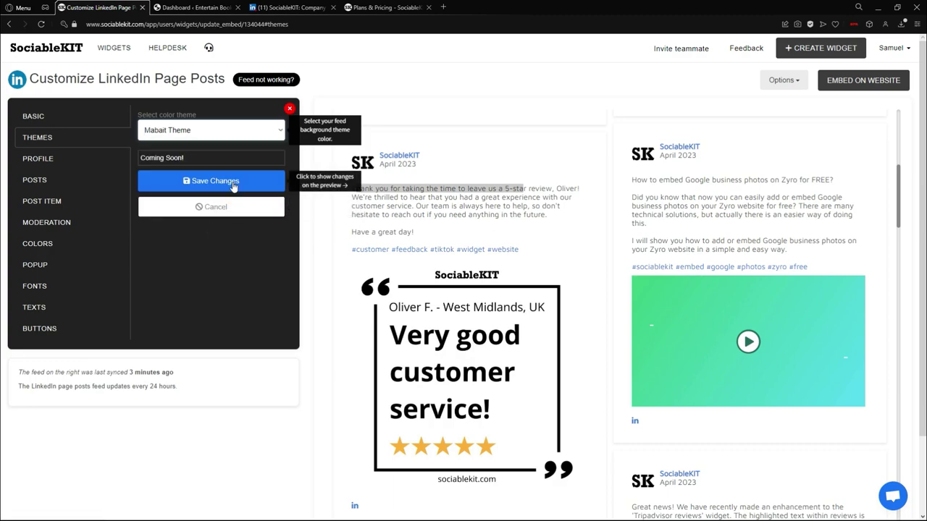
# Set the widget's color theme to Maayos Theme, save the change and check the posts in the preview
pyautogui.click(248, 129)
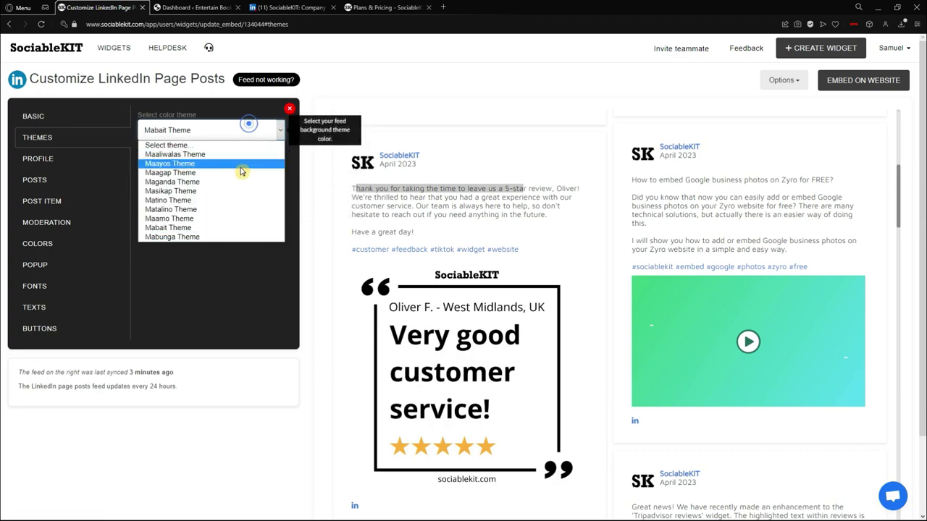
pyautogui.click(241, 168)
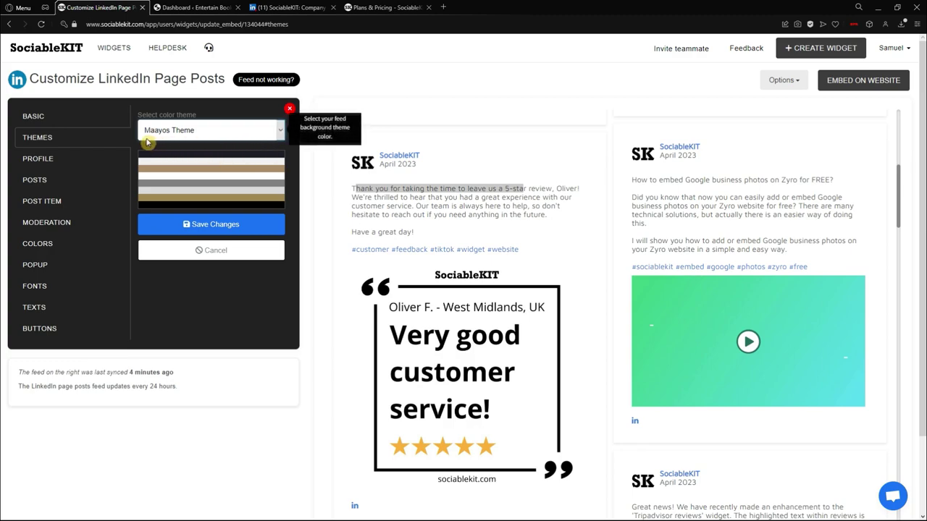
pyautogui.click(251, 225)
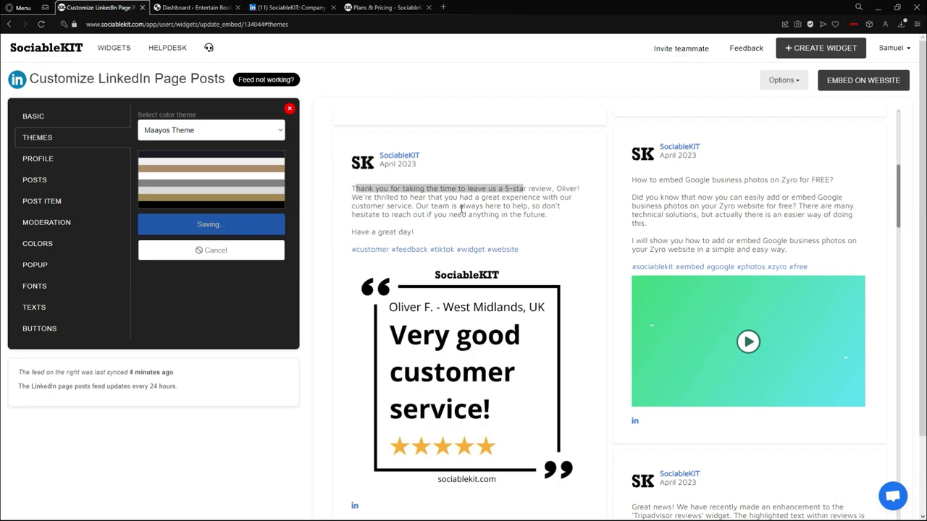
pyautogui.scroll(10, 461, 209)
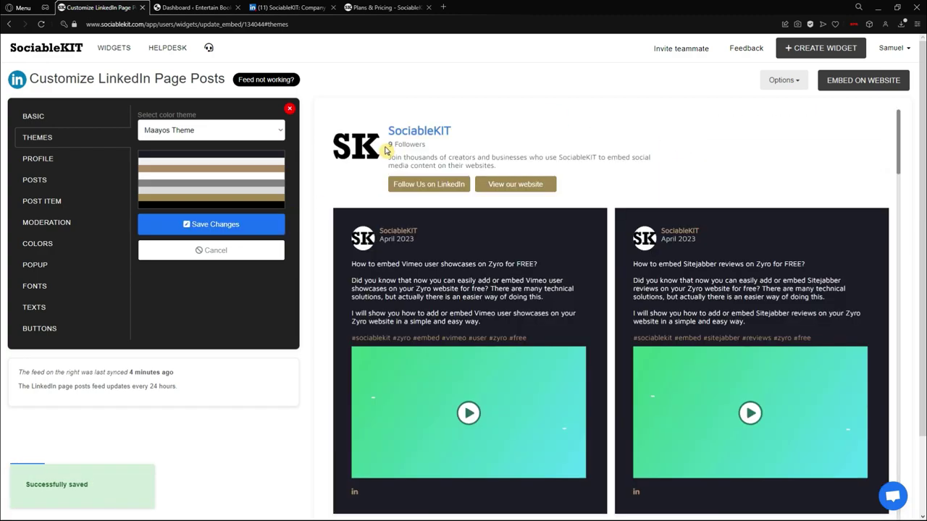
pyautogui.scroll(-1, 609, 161)
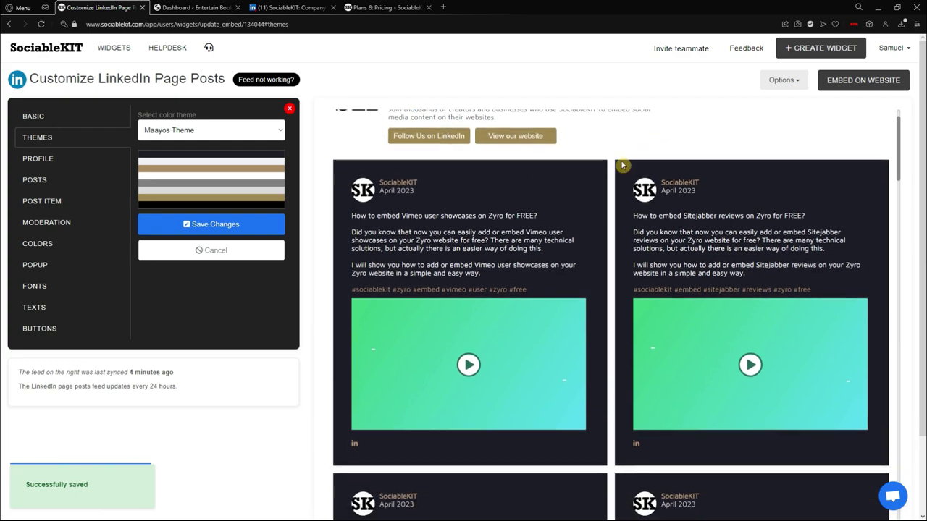
pyautogui.scroll(-8, 620, 162)
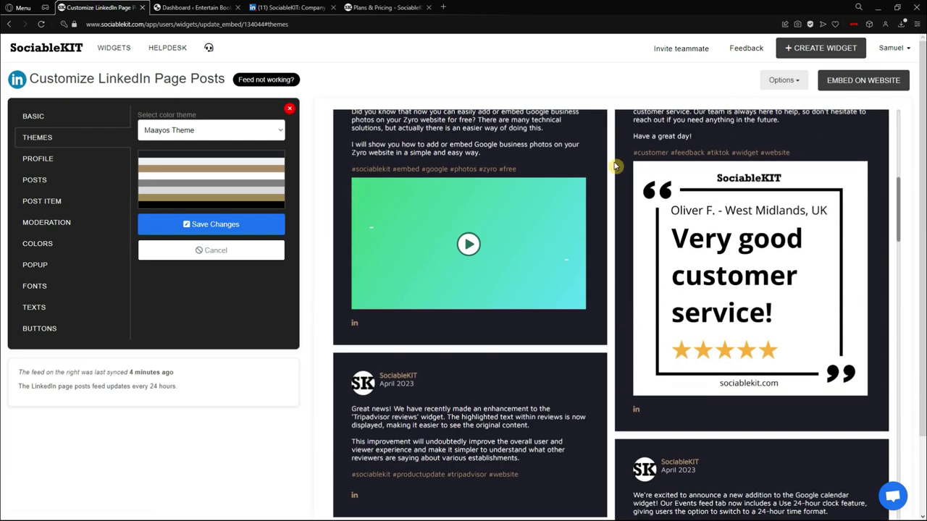
pyautogui.scroll(-2, 614, 166)
pyautogui.scroll(12, 614, 168)
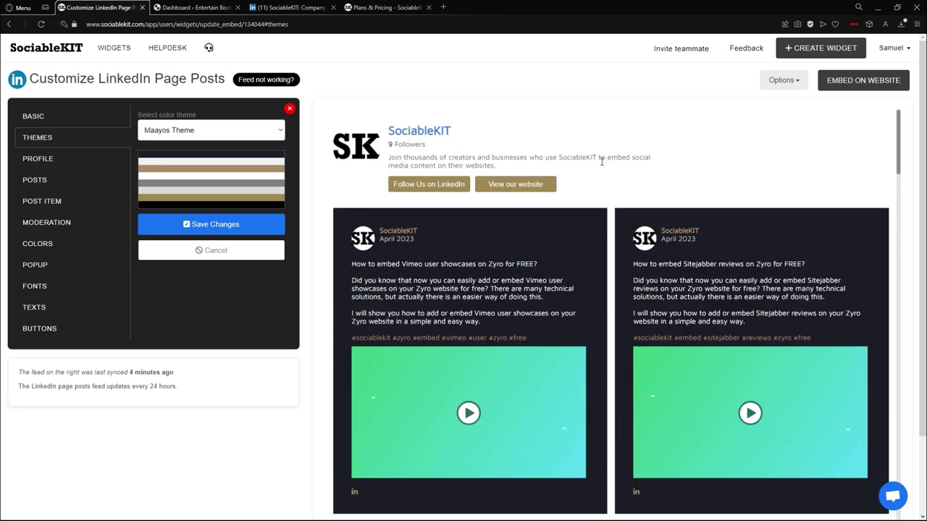
# Set the widget's color theme to Maaliwalas Theme and save the change
pyautogui.click(281, 130)
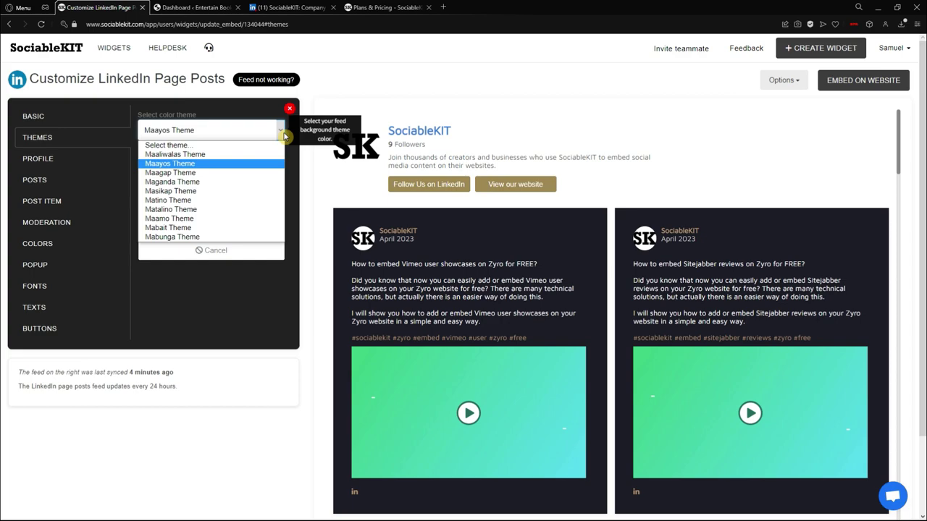
pyautogui.click(318, 161)
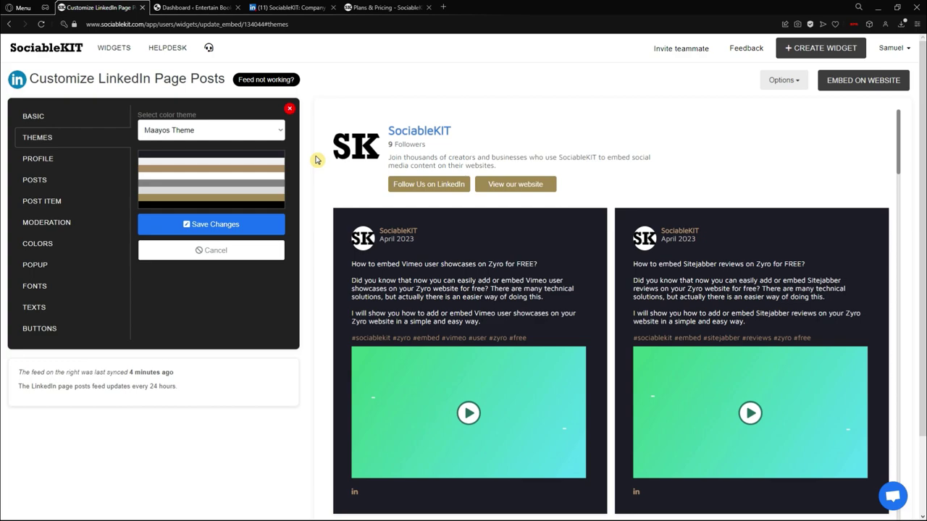
pyautogui.click(271, 135)
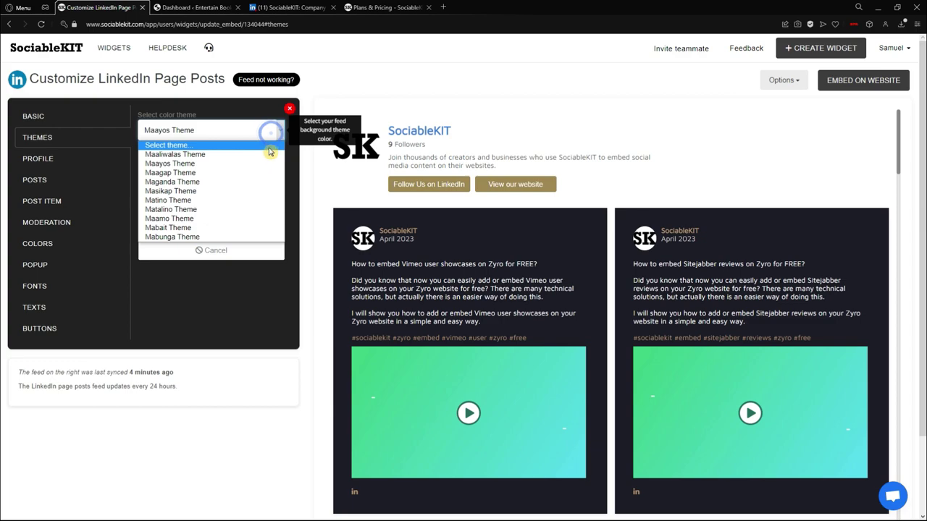
pyautogui.click(265, 175)
pyautogui.click(261, 133)
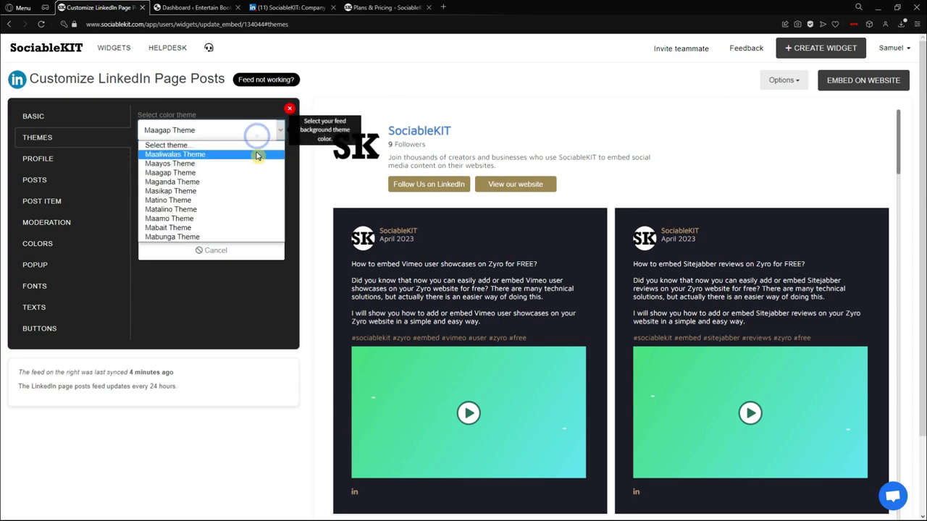
pyautogui.click(257, 154)
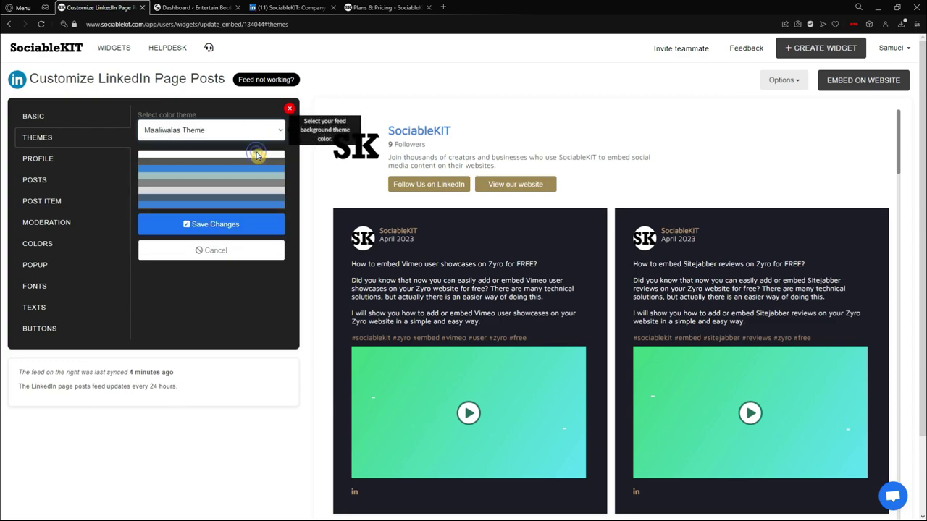
pyautogui.click(318, 165)
pyautogui.click(262, 223)
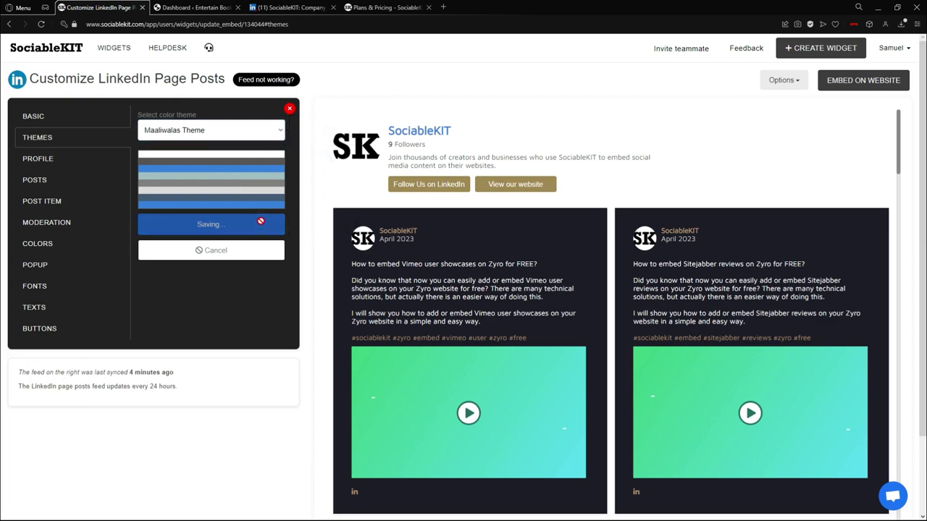
pyautogui.click(318, 208)
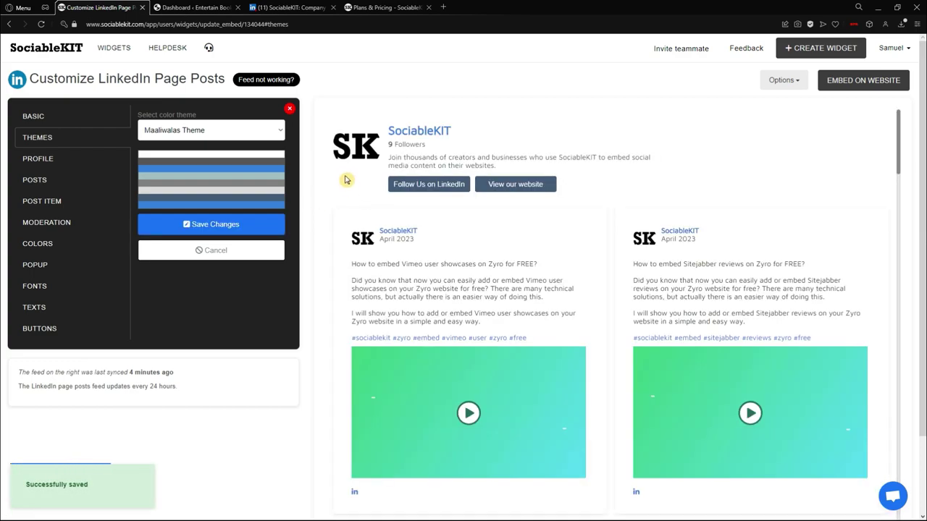
# Examine how the preview's posts look with the Maaliwalas Theme and return to the start of the feed
pyautogui.scroll(-3, 621, 214)
pyautogui.scroll(-6, 621, 214)
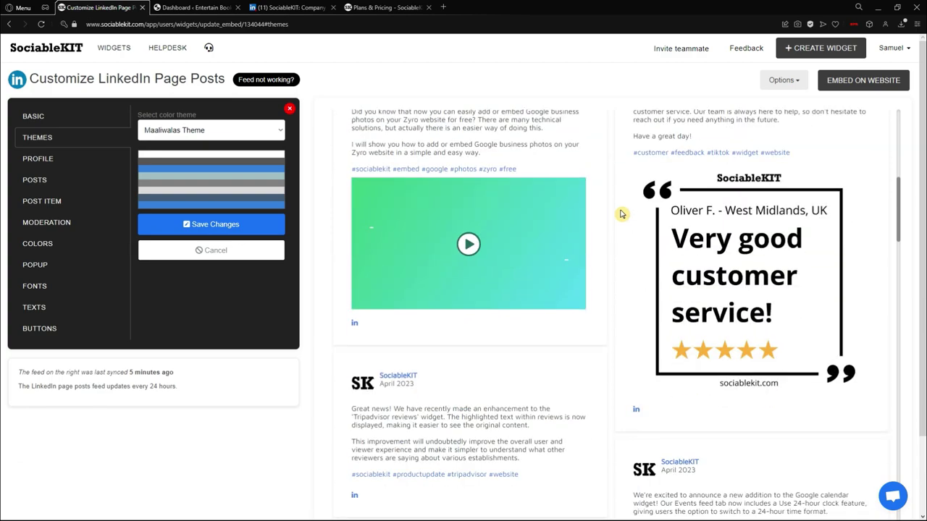
pyautogui.scroll(4, 621, 213)
pyautogui.scroll(3, 615, 207)
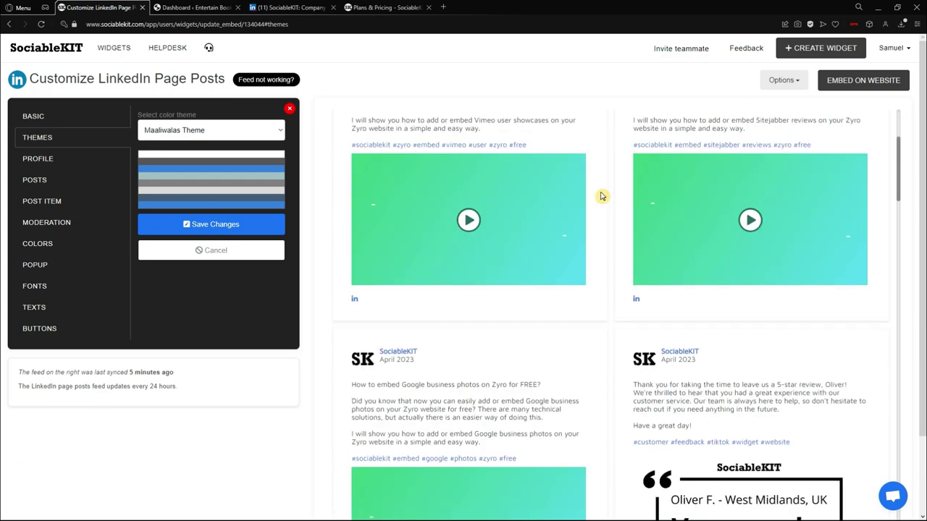
pyautogui.scroll(-3, 610, 173)
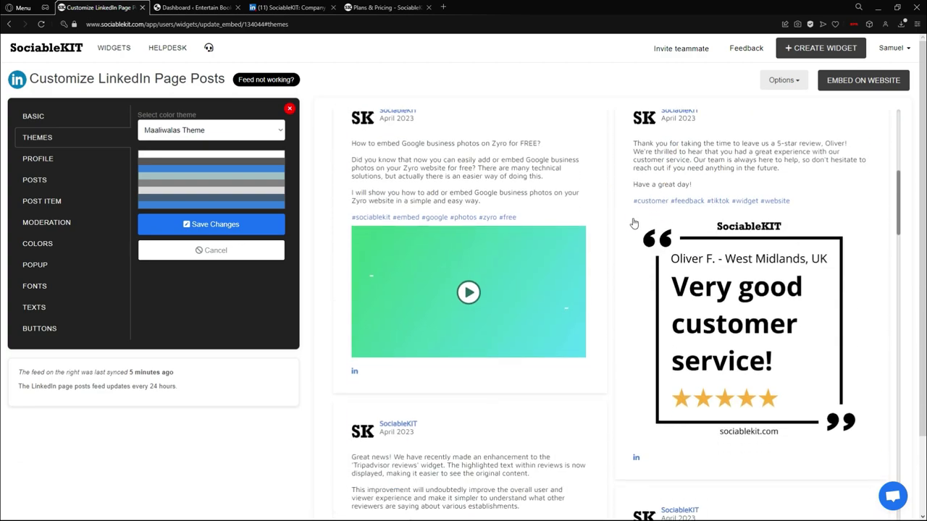
pyautogui.scroll(3, 612, 222)
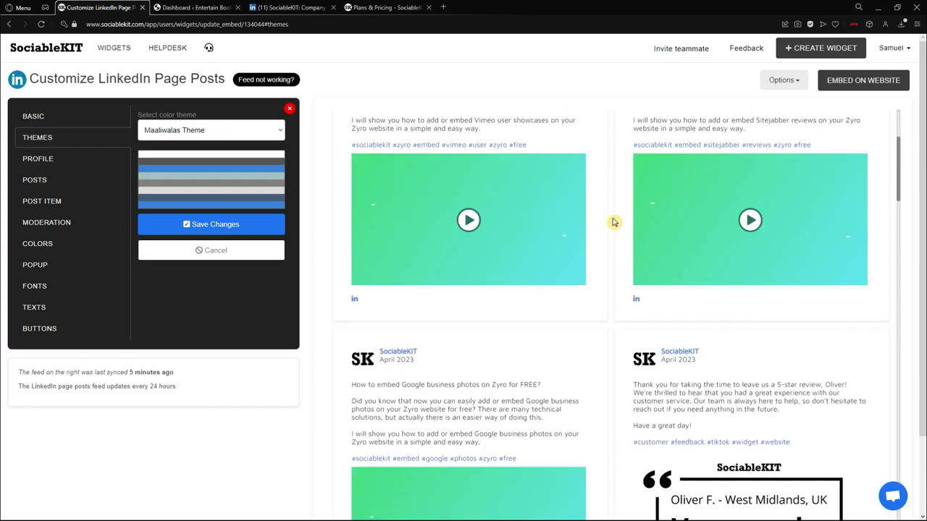
pyautogui.scroll(3, 613, 222)
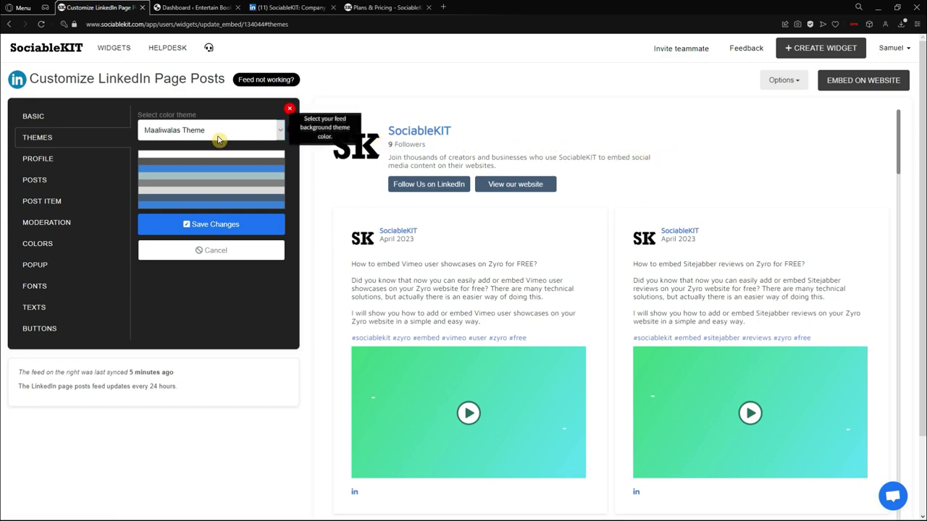
# Hide the profile picture in the widget's profile settings and save, and restore it and save again
pyautogui.click(102, 163)
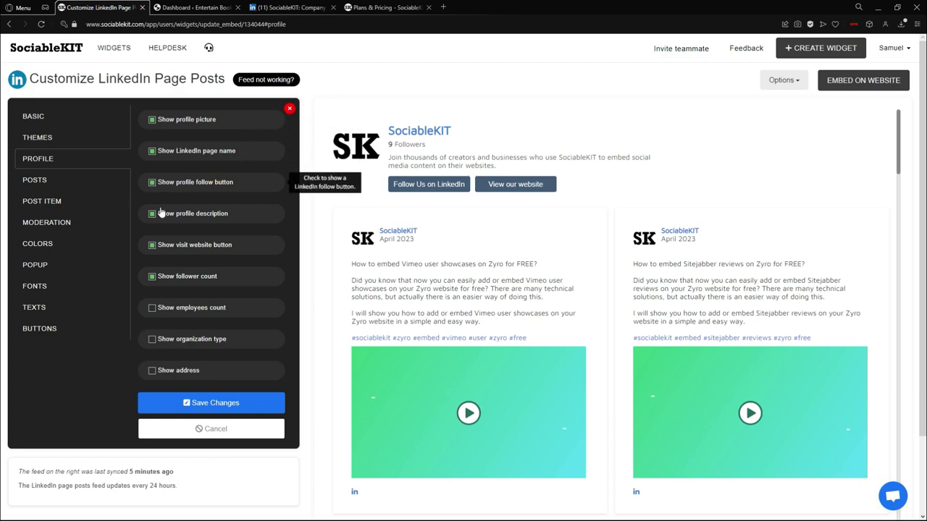
pyautogui.click(153, 122)
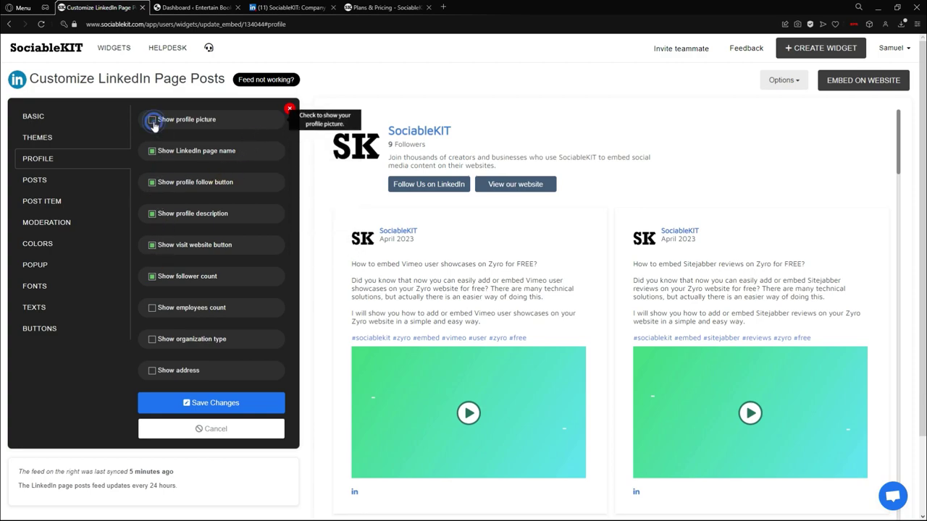
pyautogui.click(263, 400)
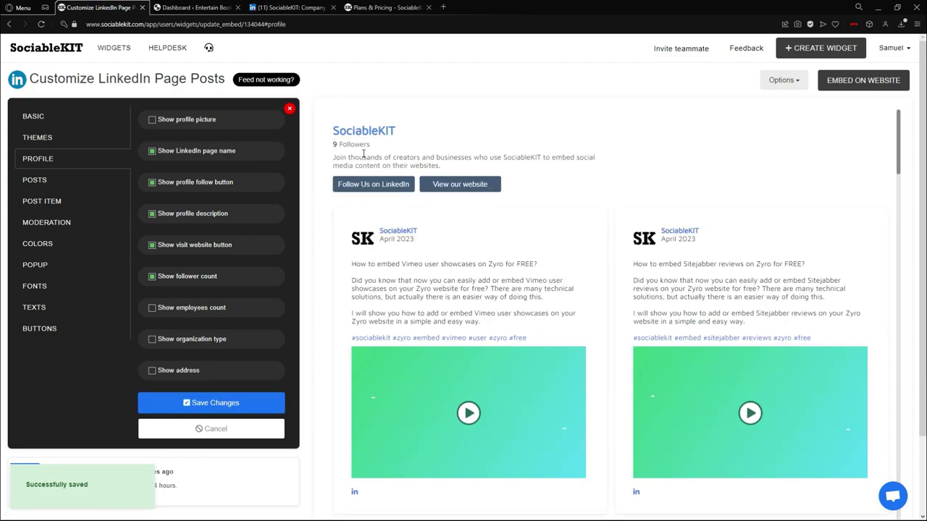
pyautogui.click(189, 119)
pyautogui.click(244, 401)
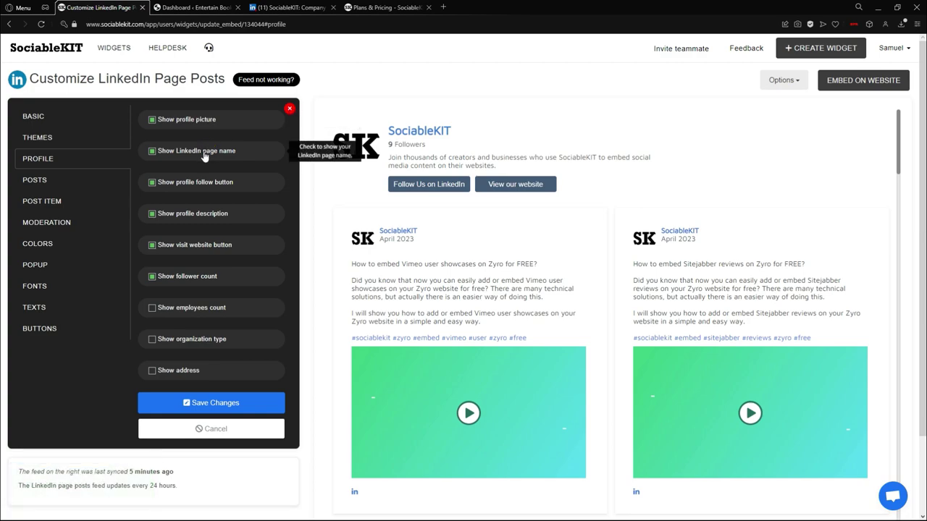
# Set the widget's post count to 5, save the change and check the posts in the preview
pyautogui.click(120, 188)
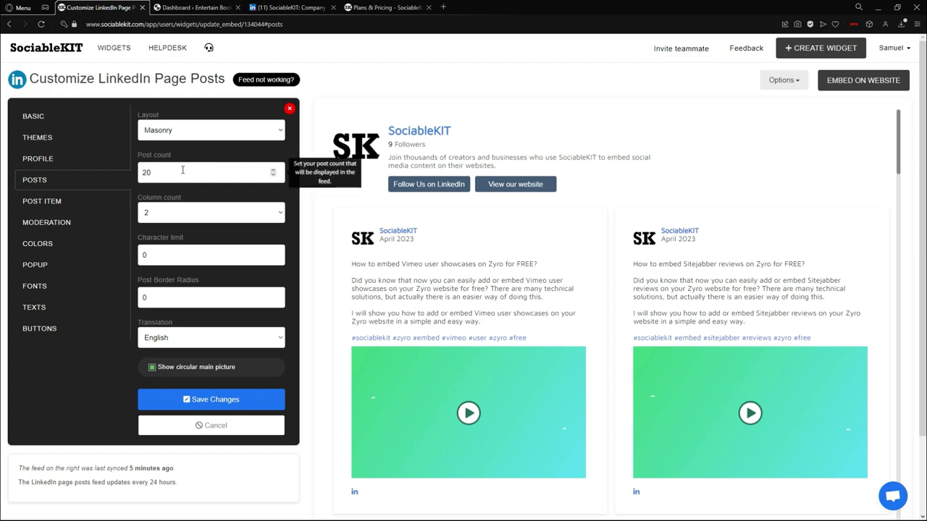
pyautogui.doubleClick(184, 165)
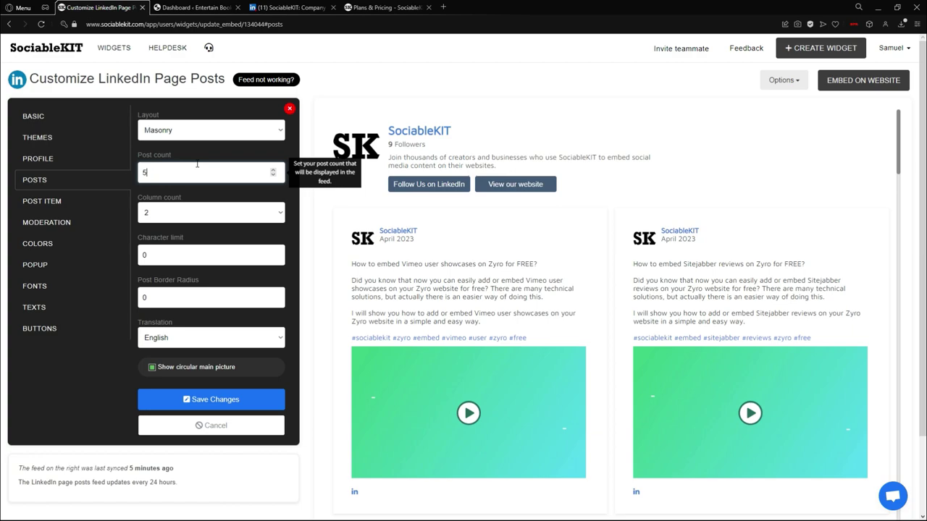
pyautogui.click(260, 402)
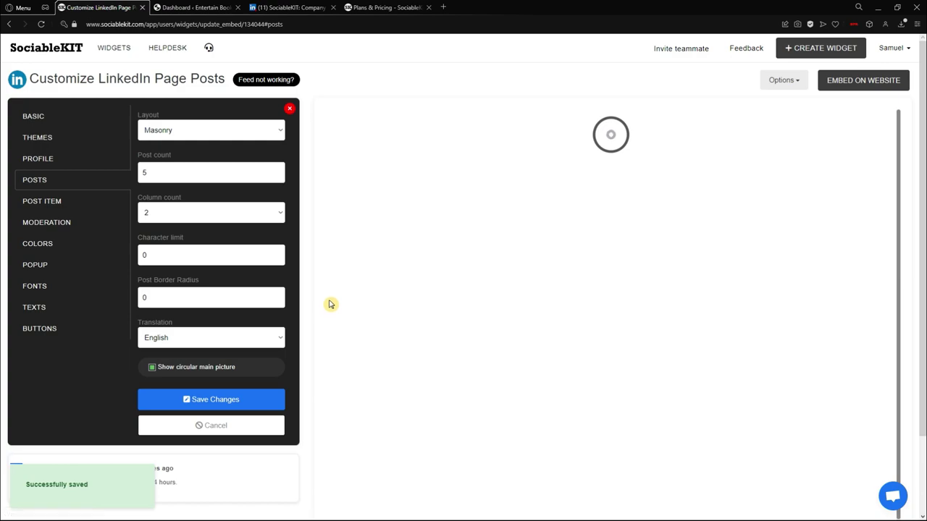
pyautogui.scroll(-1, 402, 236)
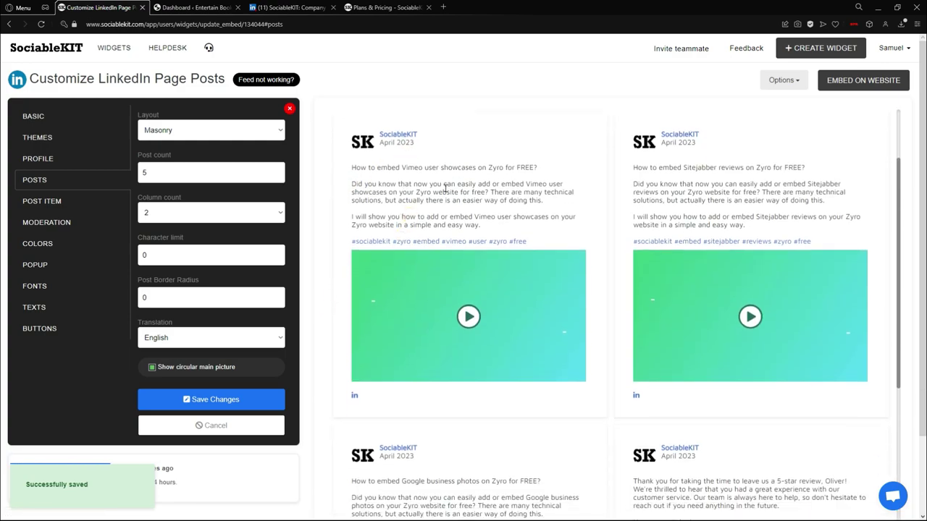
pyautogui.scroll(-4, 722, 199)
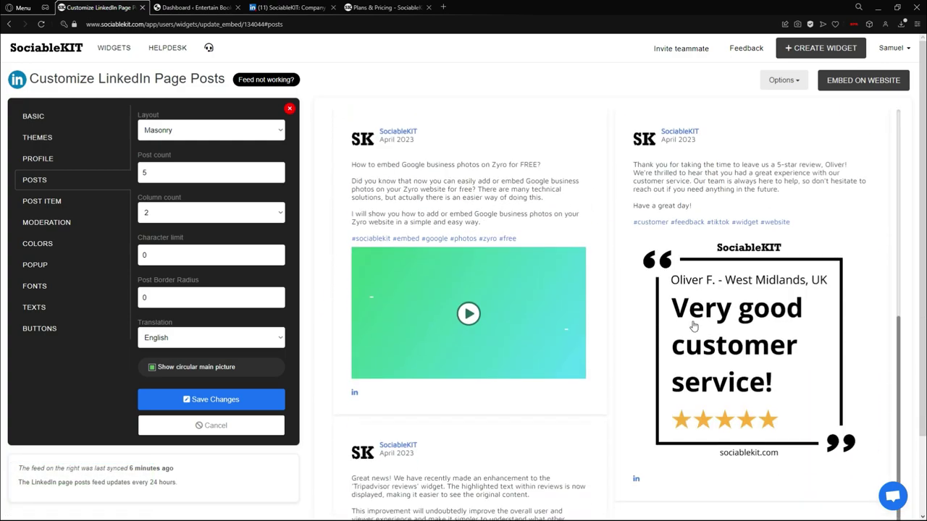
pyautogui.scroll(-1, 688, 314)
pyautogui.scroll(5, 579, 340)
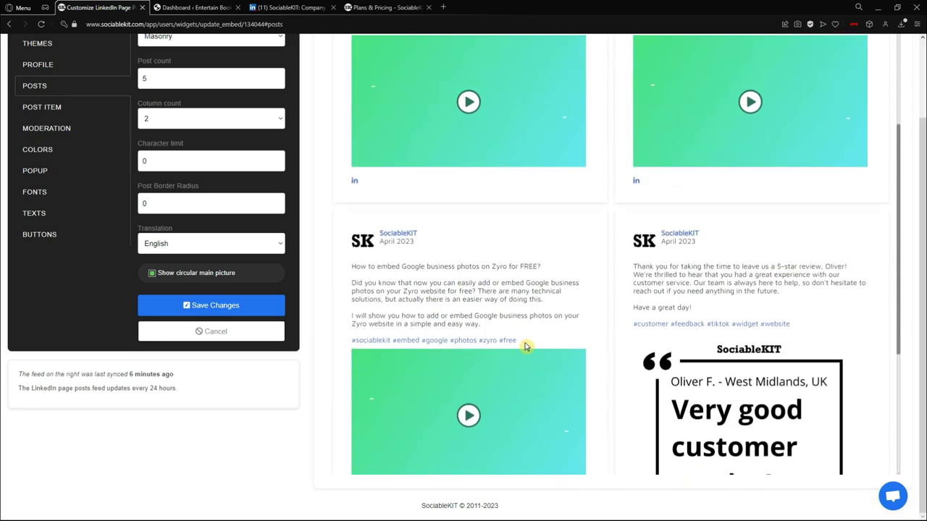
pyautogui.scroll(1, 141, 201)
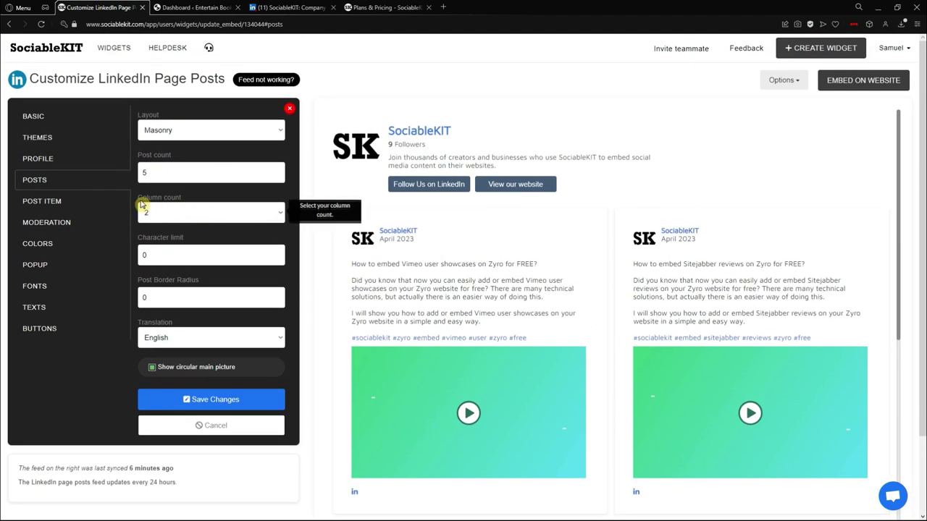
# Look through the widget's post item, moderation and color settings and the list of available color themes
pyautogui.click(93, 203)
pyautogui.click(94, 224)
pyautogui.click(91, 243)
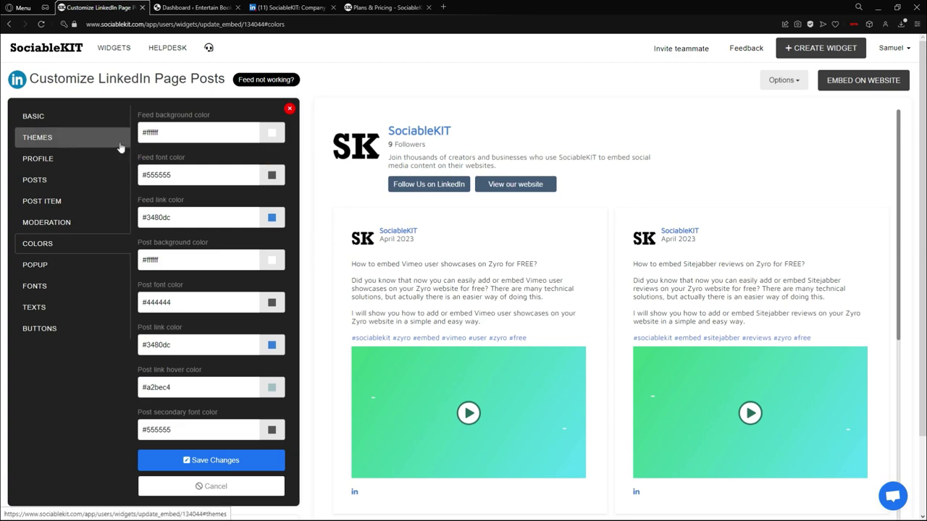
pyautogui.click(72, 137)
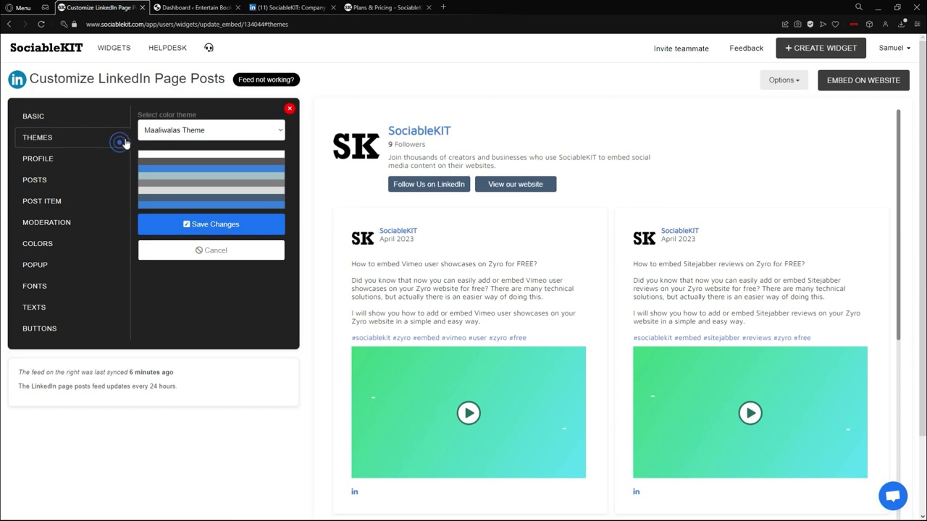
pyautogui.click(276, 133)
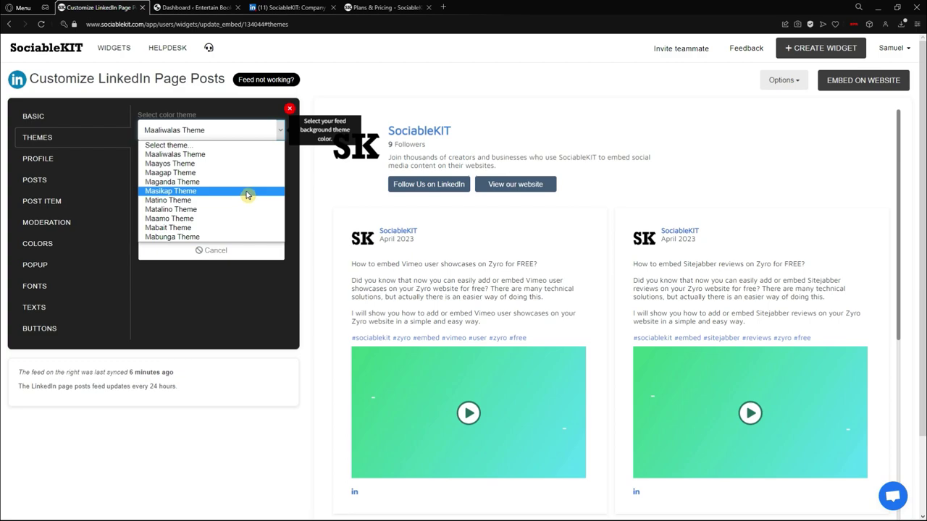
# Set the feed background color to the muted pink #b98e8e and save the change
pyautogui.click(95, 243)
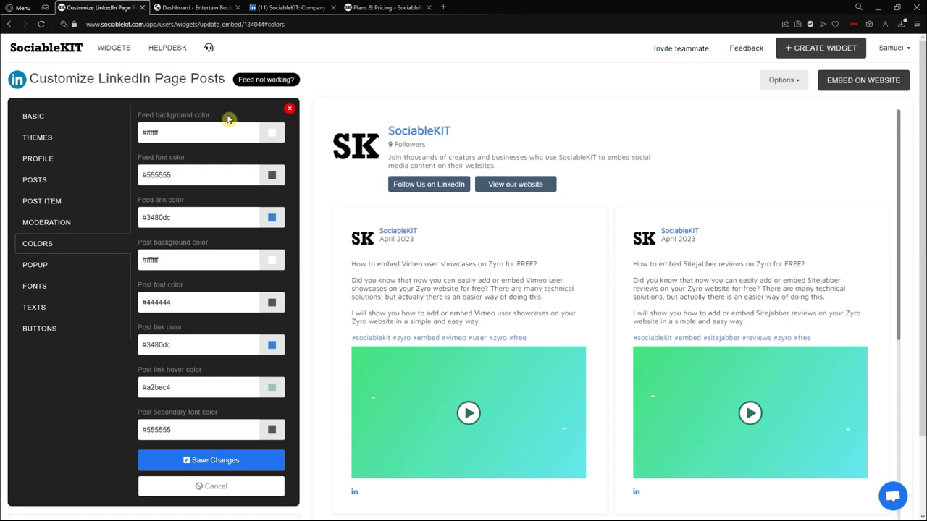
pyautogui.moveTo(209, 115); pyautogui.dragTo(146, 115)
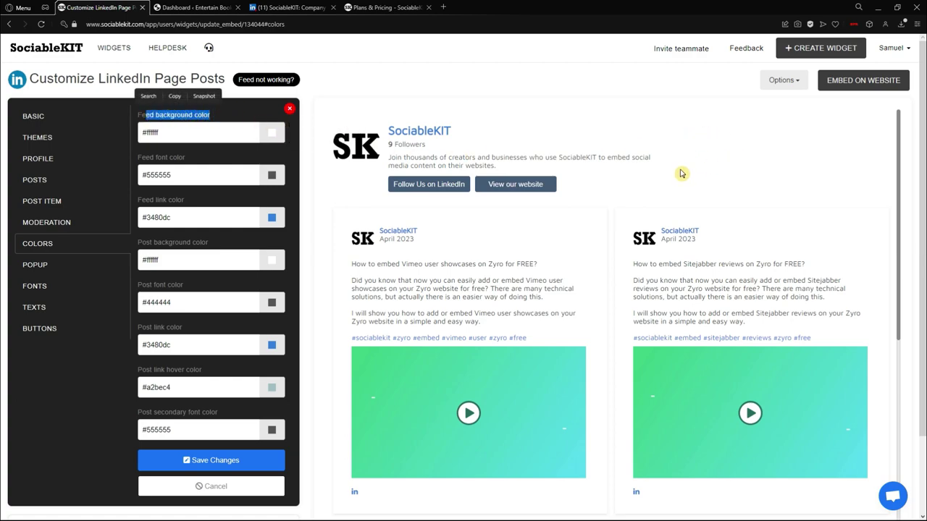
pyautogui.click(272, 132)
pyautogui.click(250, 163)
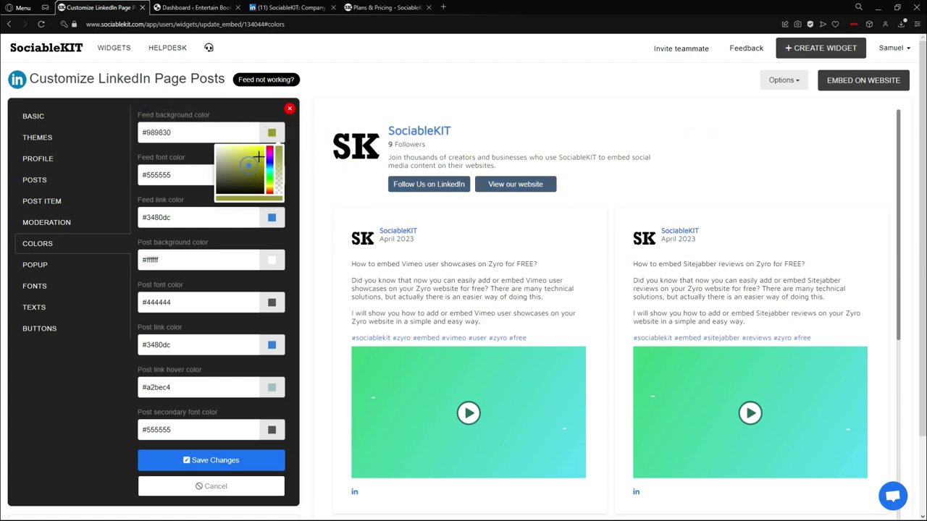
pyautogui.moveTo(225, 155); pyautogui.dragTo(226, 159)
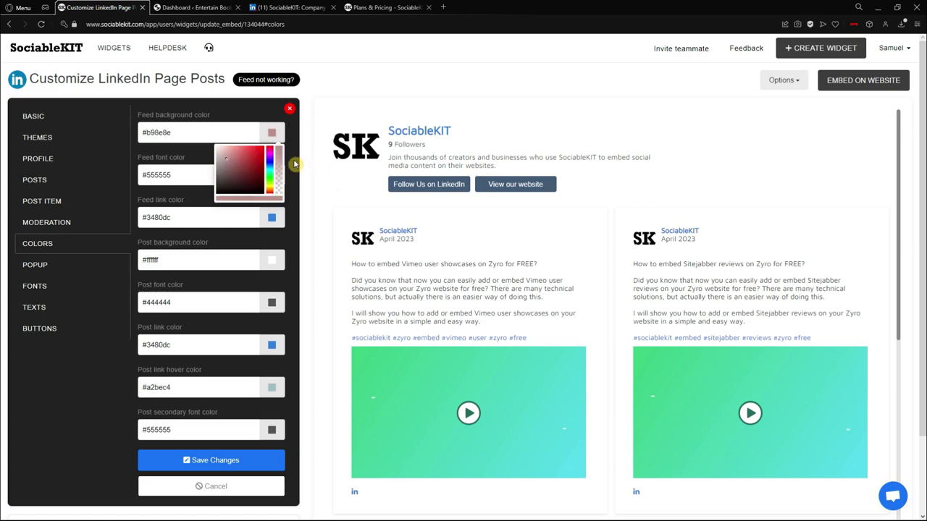
pyautogui.click(296, 165)
pyautogui.click(245, 459)
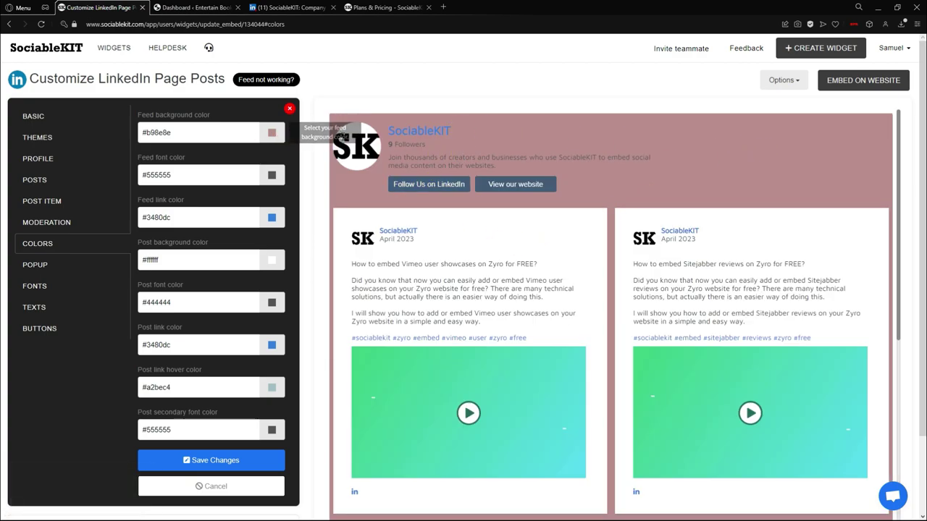
# Set the feed background color to white (#ffffff) and save the change
pyautogui.click(273, 133)
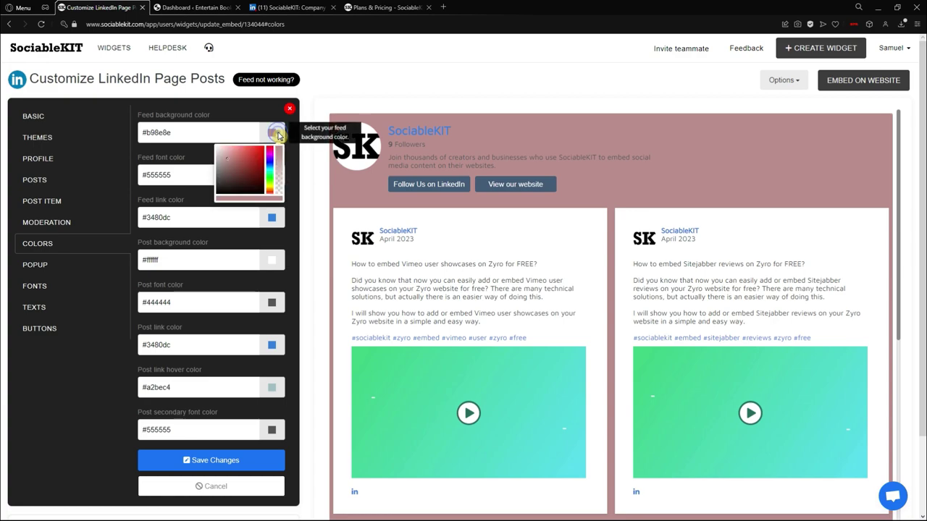
pyautogui.click(507, 110)
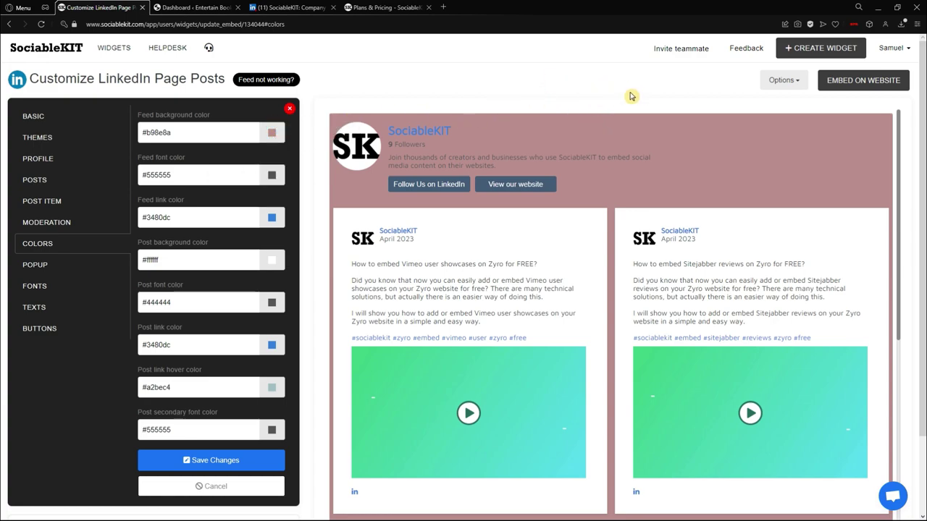
pyautogui.click(272, 133)
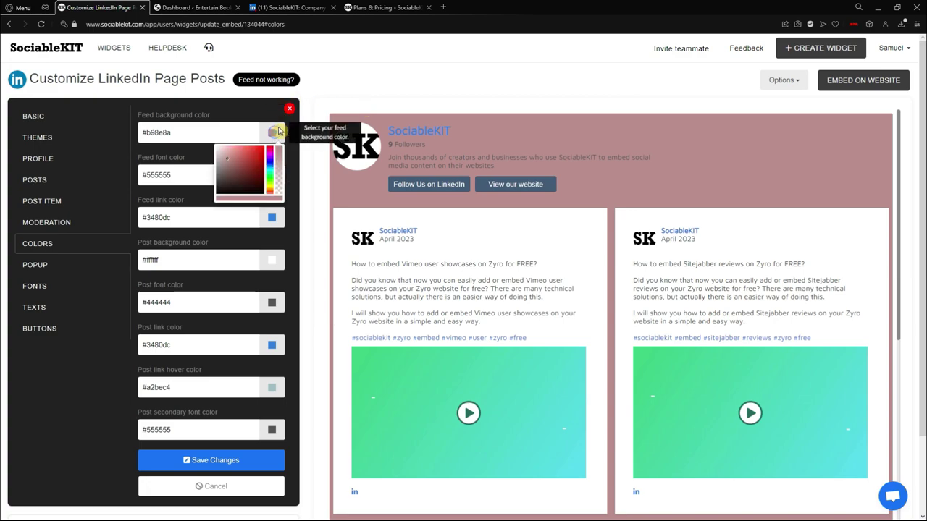
pyautogui.click(217, 146)
pyautogui.click(290, 199)
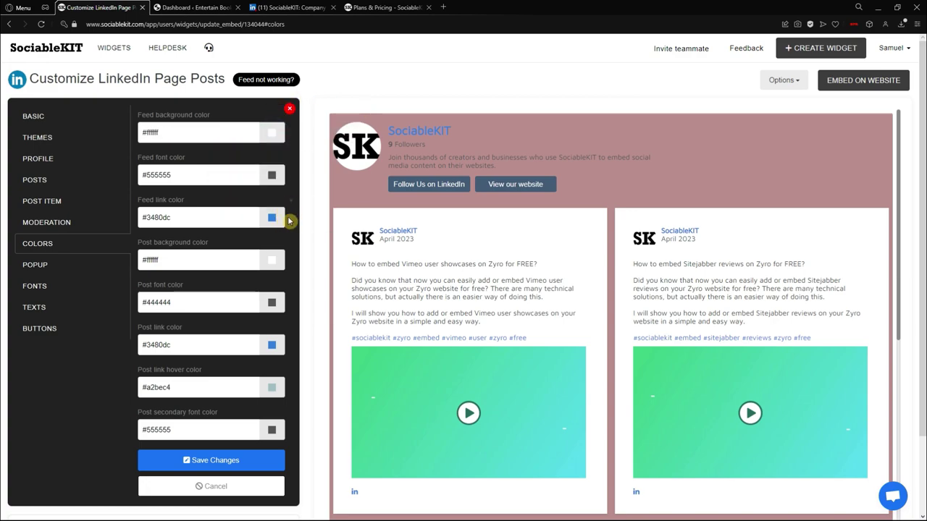
pyautogui.click(213, 457)
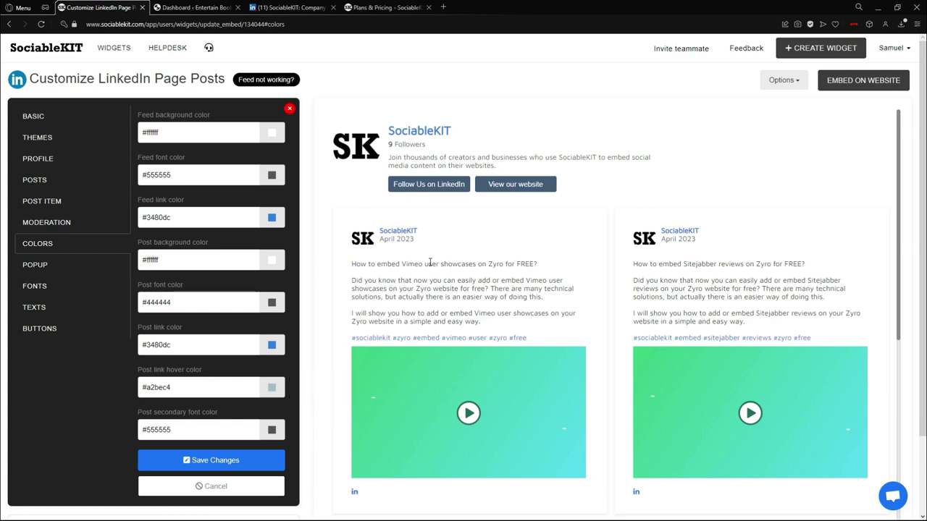
# Set the widget's font family to Century Gothic, sans-serif and save the change
pyautogui.click(64, 287)
pyautogui.click(195, 137)
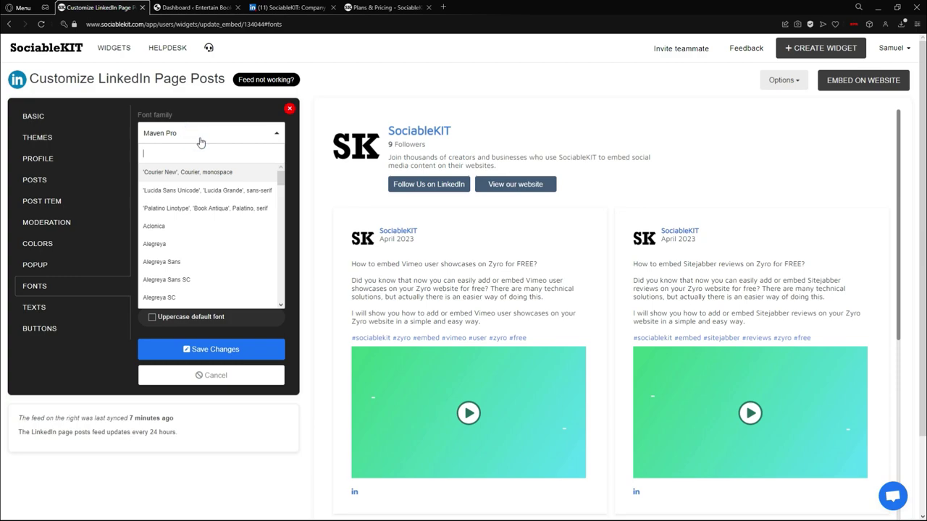
pyautogui.write('CE')
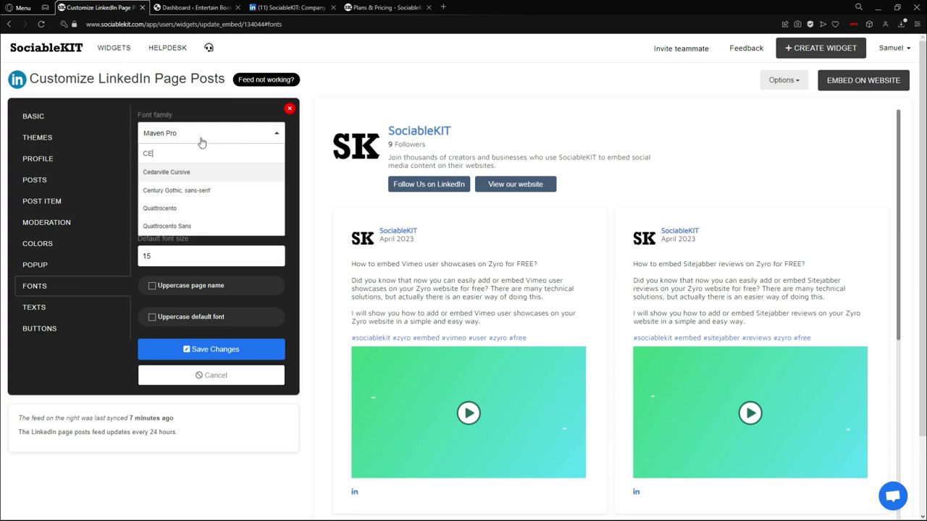
pyautogui.click(206, 191)
pyautogui.click(237, 353)
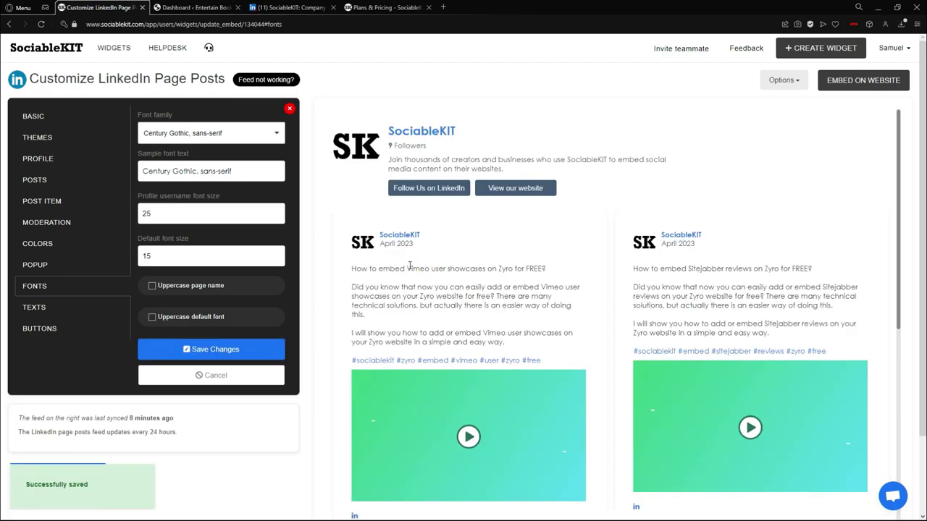
# Examine the post text in the preview, the font size settings and the widget's customizable texts
pyautogui.moveTo(350, 267); pyautogui.dragTo(594, 304)
pyautogui.scroll(-5, 646, 295)
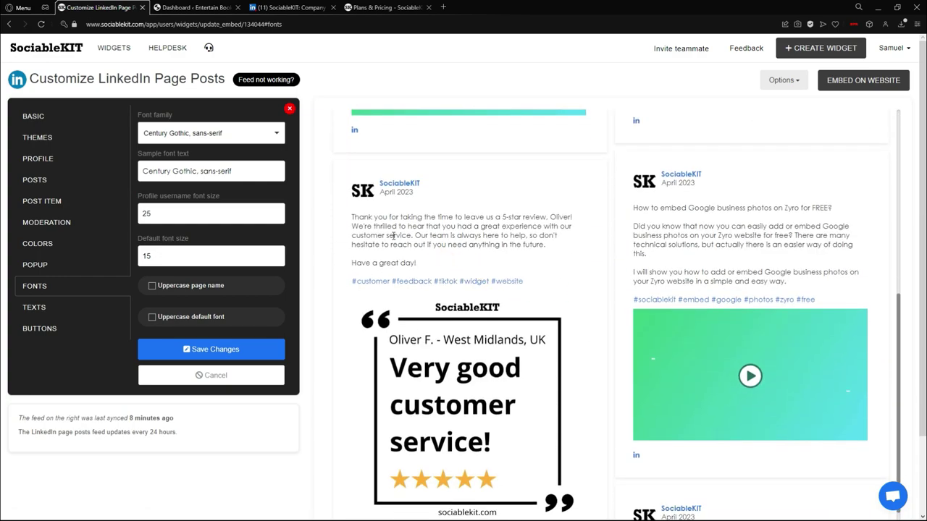
pyautogui.tripleClick(349, 216)
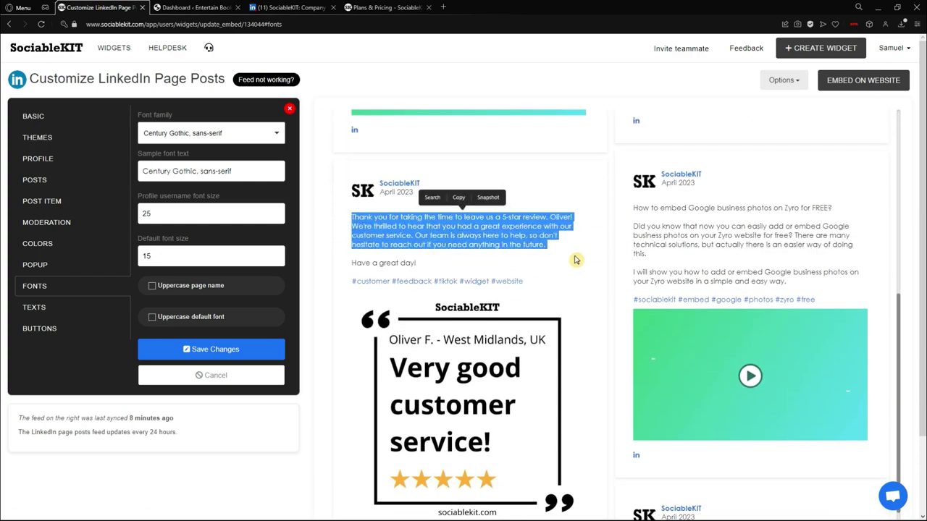
pyautogui.doubleClick(194, 216)
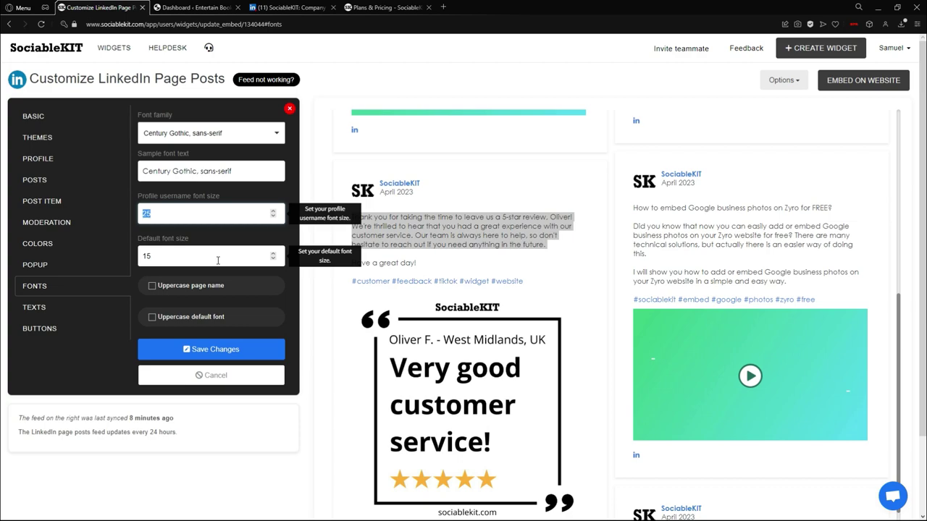
pyautogui.click(435, 243)
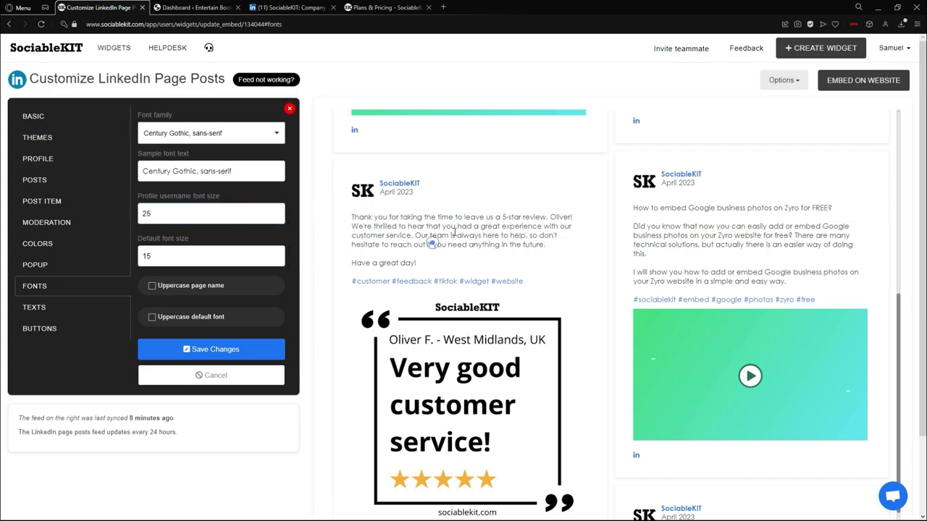
pyautogui.click(68, 309)
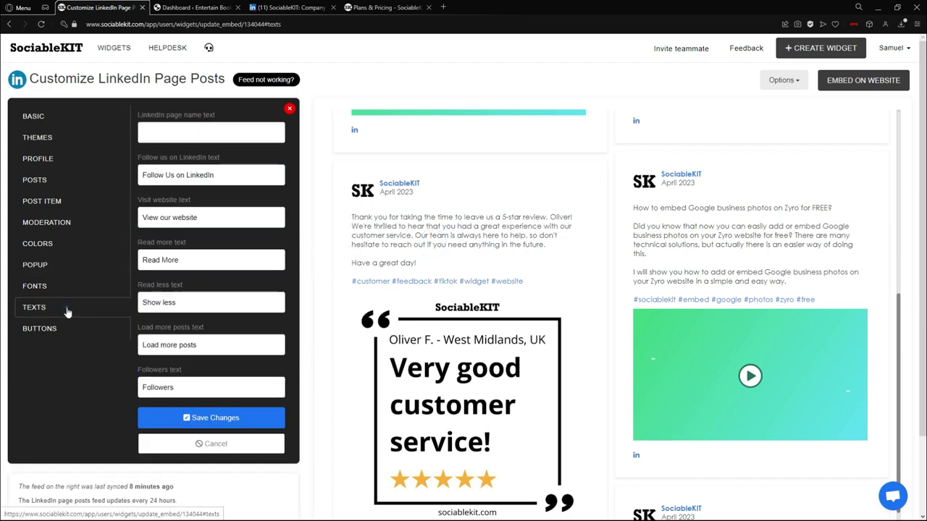
# Set the button background color to the bright pink #ff147d and save the change
pyautogui.click(73, 329)
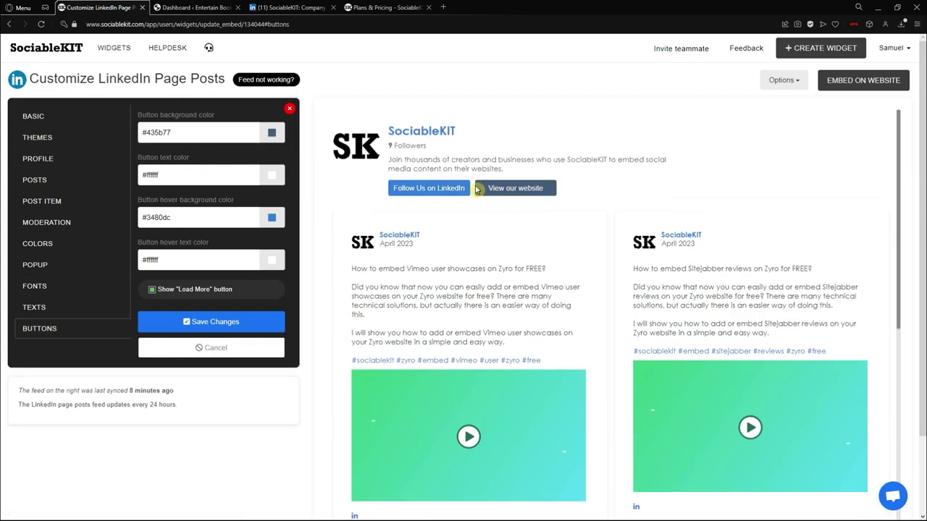
pyautogui.click(272, 132)
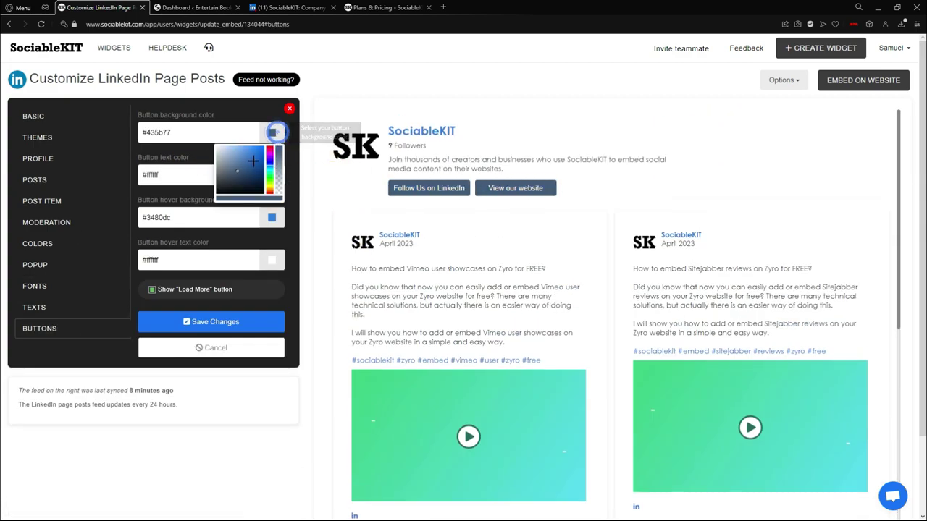
pyautogui.click(269, 165)
pyautogui.moveTo(270, 165)
pyautogui.mouseDown()
pyautogui.moveTo(269, 149)
pyautogui.moveTo(252, 155)
pyautogui.mouseUp()
pyautogui.click(239, 321)
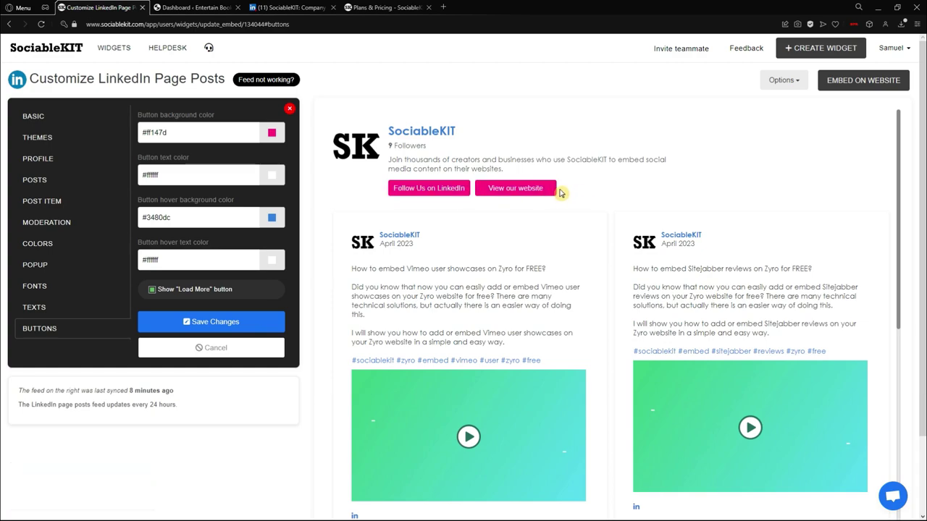
# Open the website embedding options, search the website builders for "wOR" and choose WordPress
pyautogui.scroll(-2, 601, 185)
pyautogui.scroll(2, 608, 179)
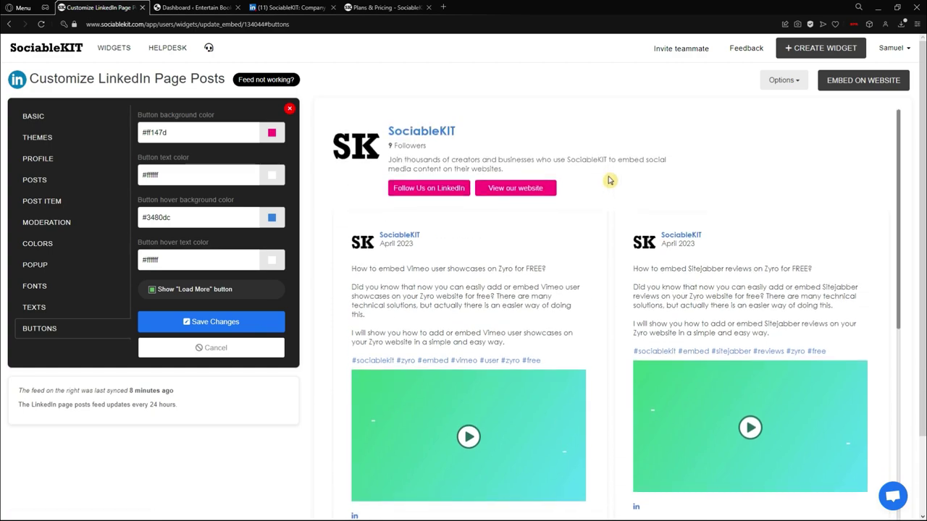
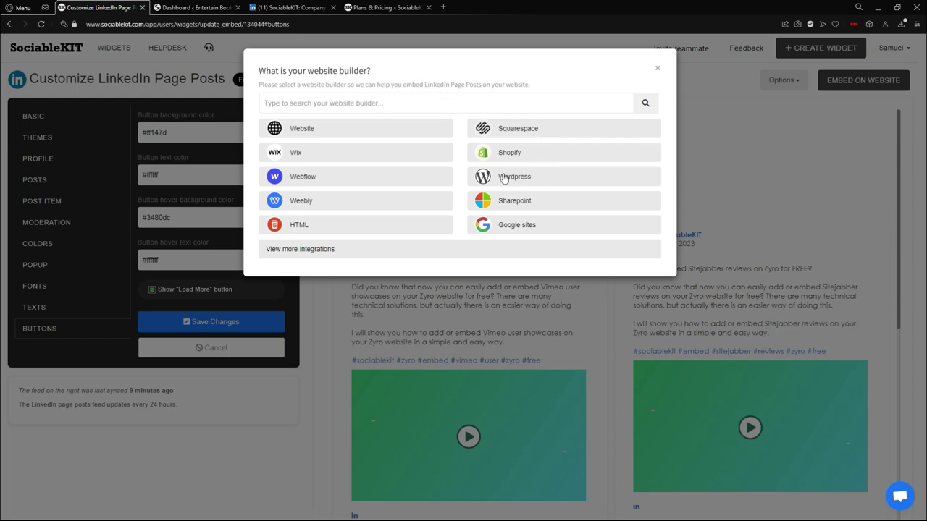
pyautogui.click(460, 103)
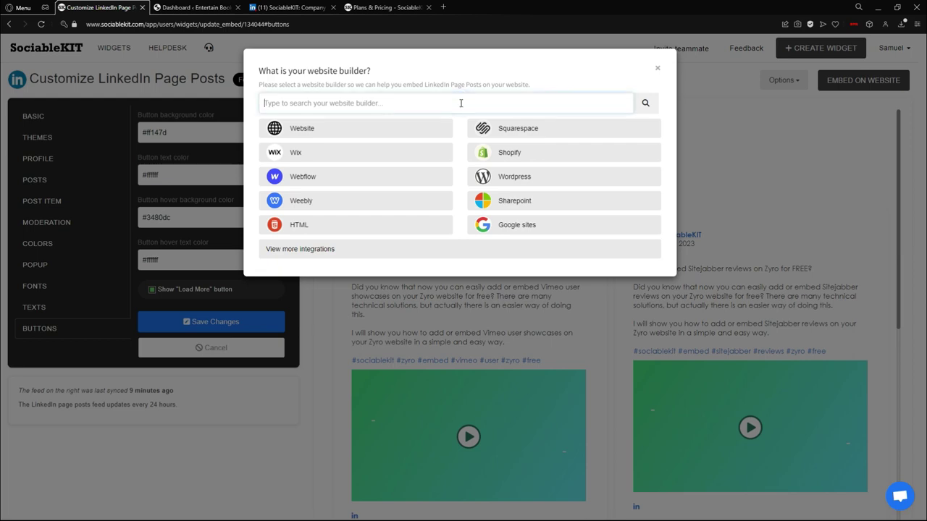
pyautogui.press('capslock')
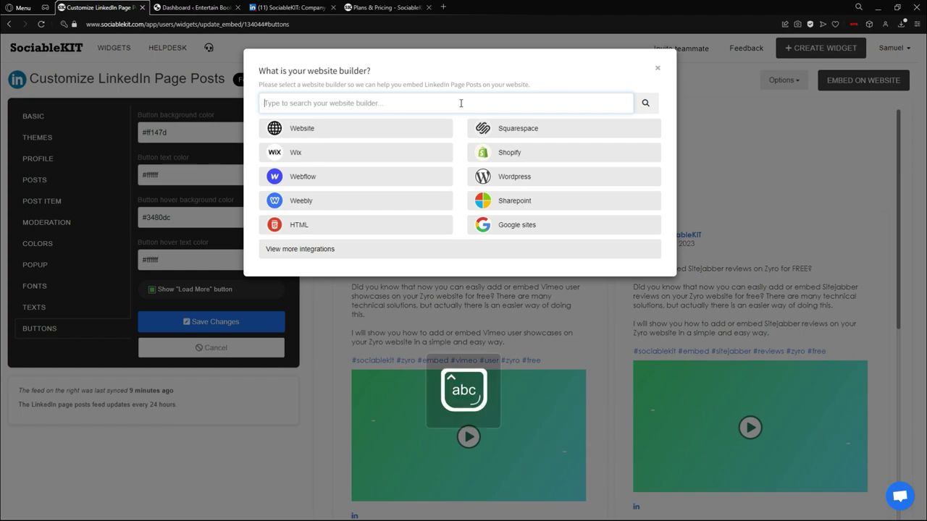
pyautogui.write('wi')
pyautogui.press('capslock')
pyautogui.write('R')
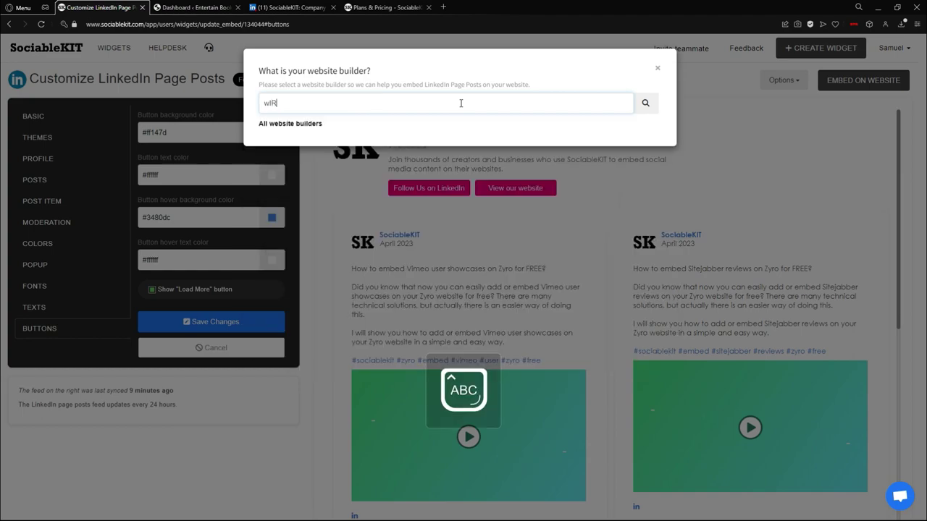
pyautogui.write('==O')
pyautogui.press('BackSpace')
pyautogui.press('BackSpace')
pyautogui.press('BackSpace')
pyautogui.press('BackSpace')
pyautogui.press('BackSpace')
pyautogui.write('O')
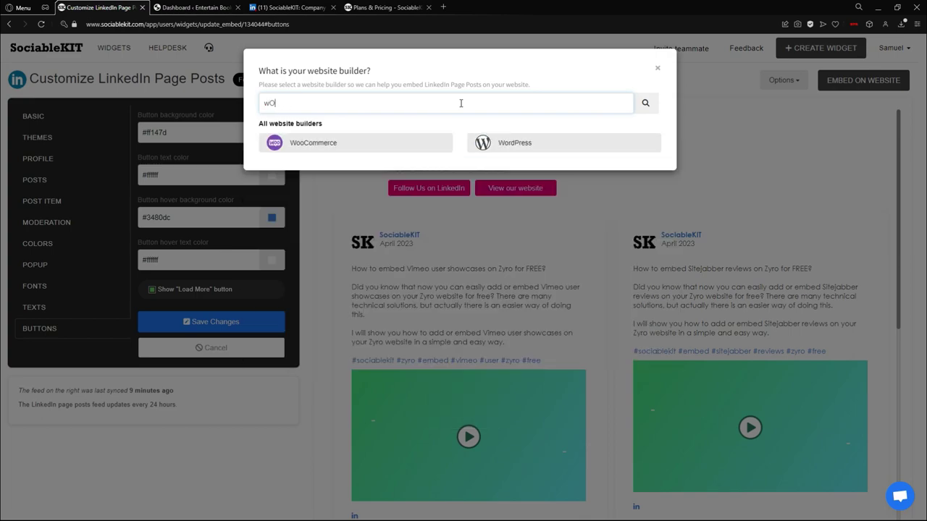
pyautogui.write('R')
pyautogui.press('capslock')
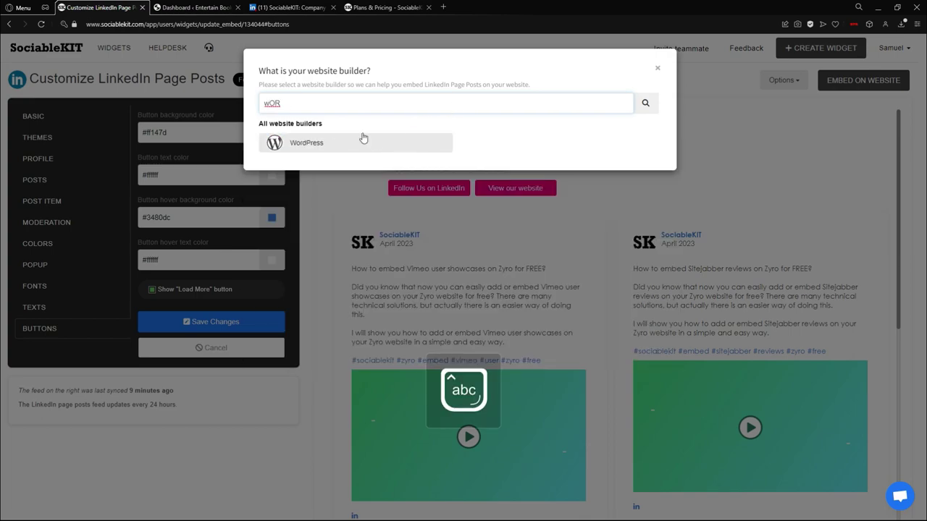
pyautogui.click(328, 143)
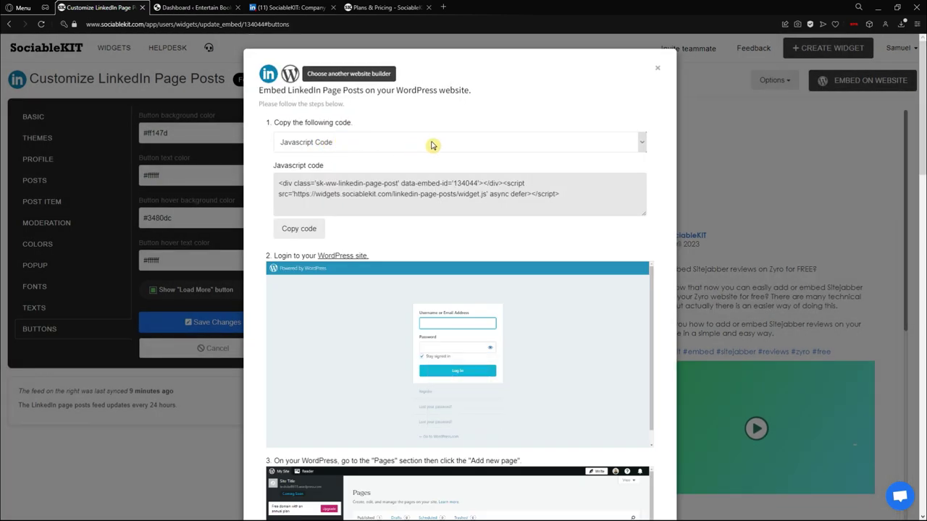
# Examine the step-by-step instructions for embedding LinkedIn Page Posts on a WordPress website
pyautogui.scroll(-3, 659, 112)
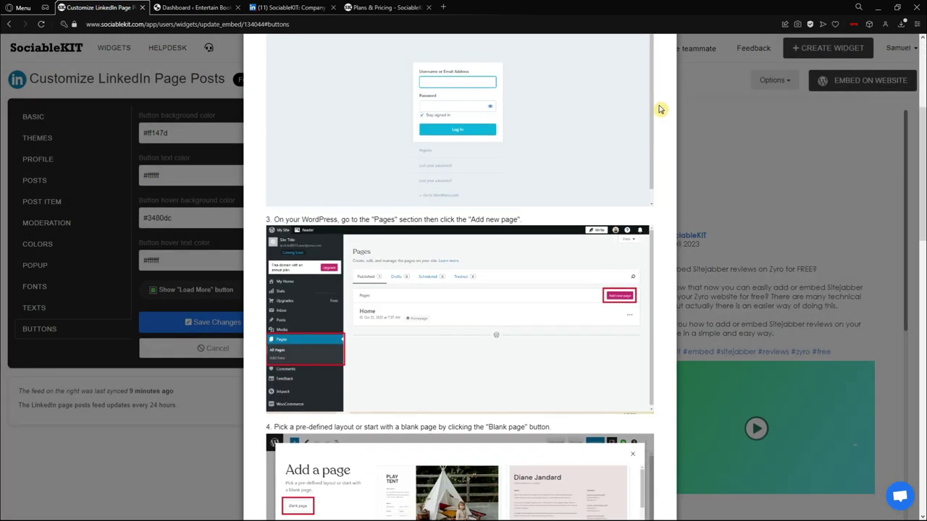
pyautogui.scroll(-2, 659, 109)
pyautogui.scroll(-2, 659, 108)
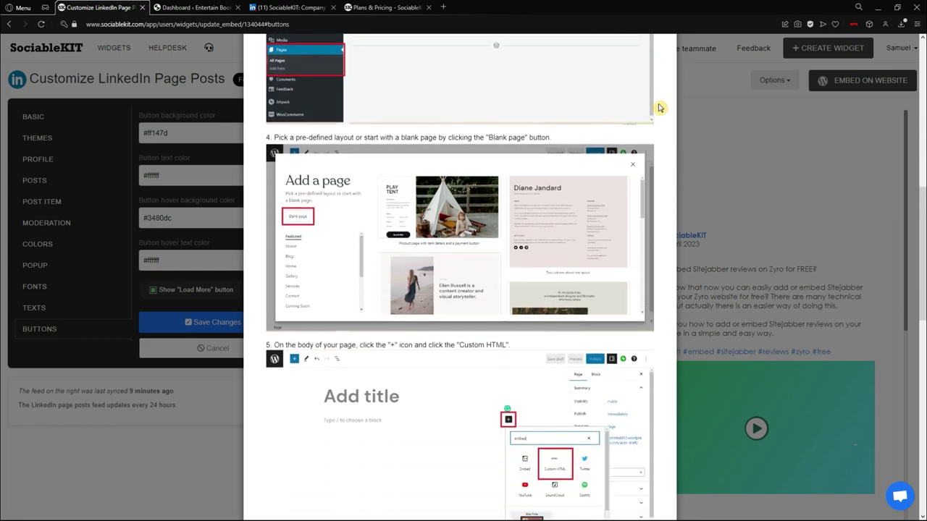
pyautogui.scroll(-6, 655, 112)
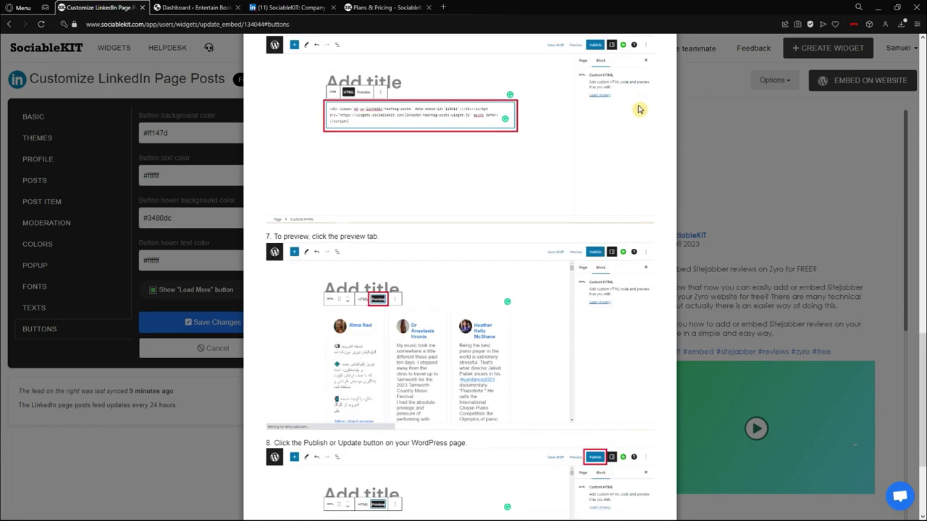
pyautogui.scroll(-2, 641, 108)
pyautogui.scroll(12, 646, 152)
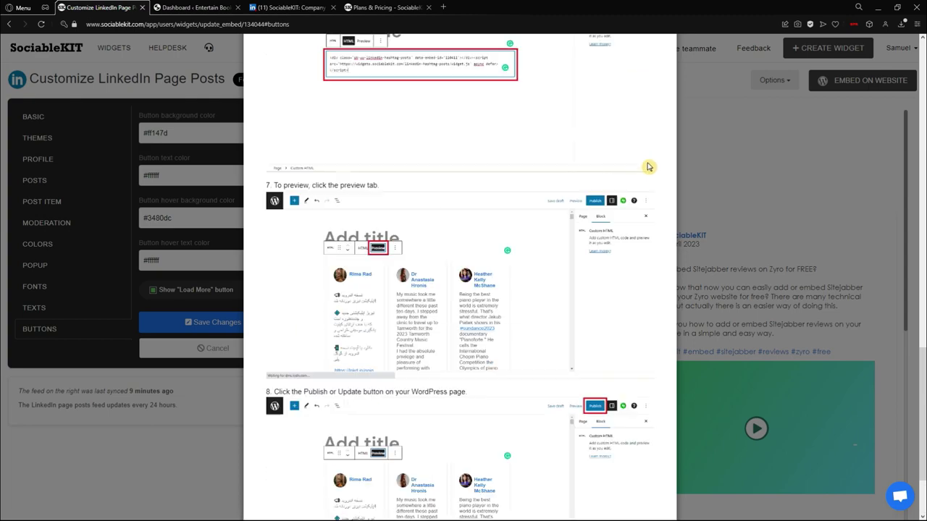
pyautogui.scroll(3, 523, 167)
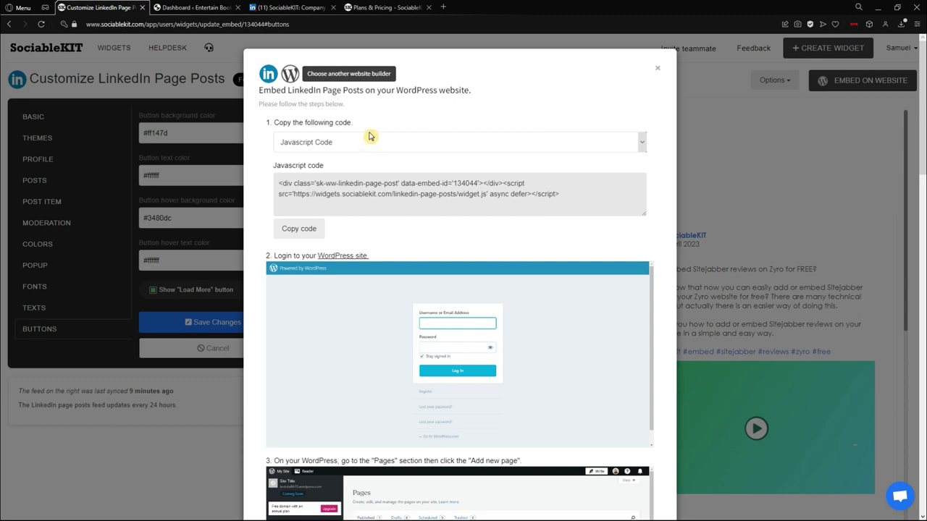
pyautogui.scroll(-3, 474, 147)
pyautogui.scroll(3, 472, 147)
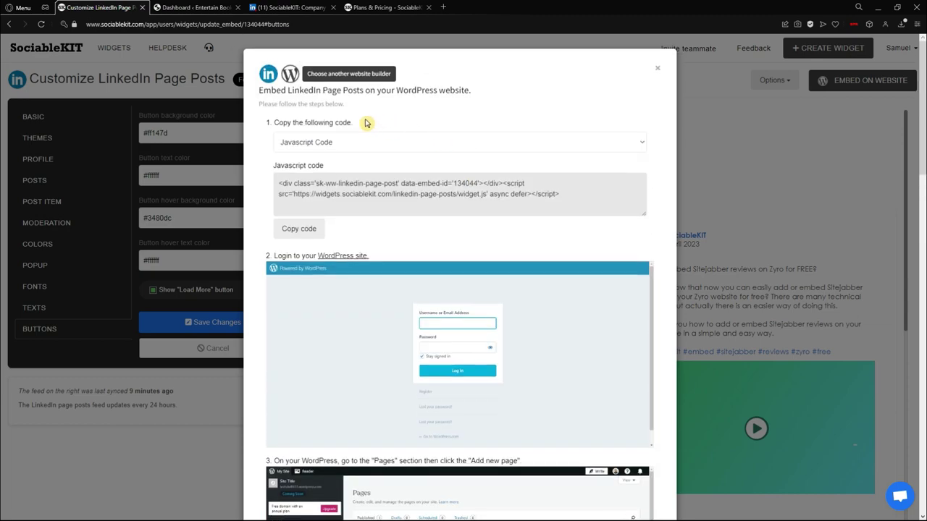
# Choose Javascript Code as the embed code type and copy the widget's code
pyautogui.click(354, 143)
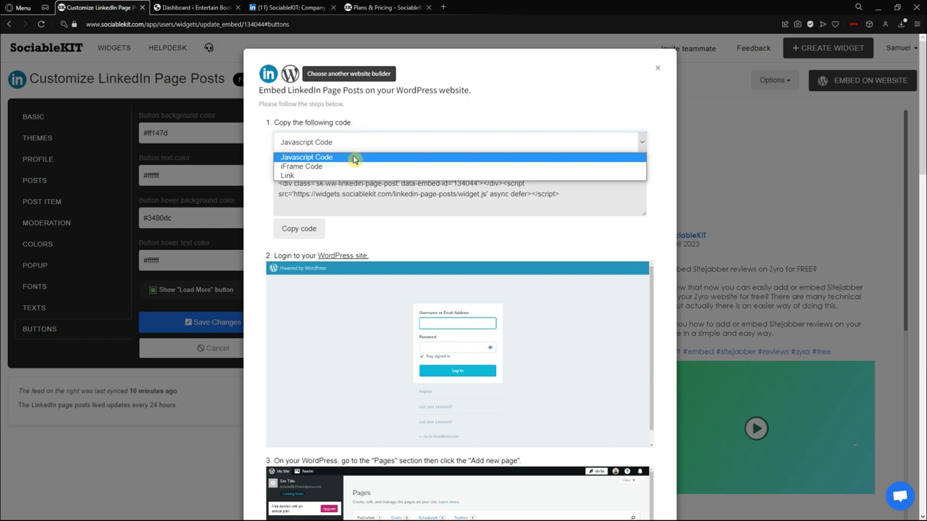
pyautogui.click(354, 159)
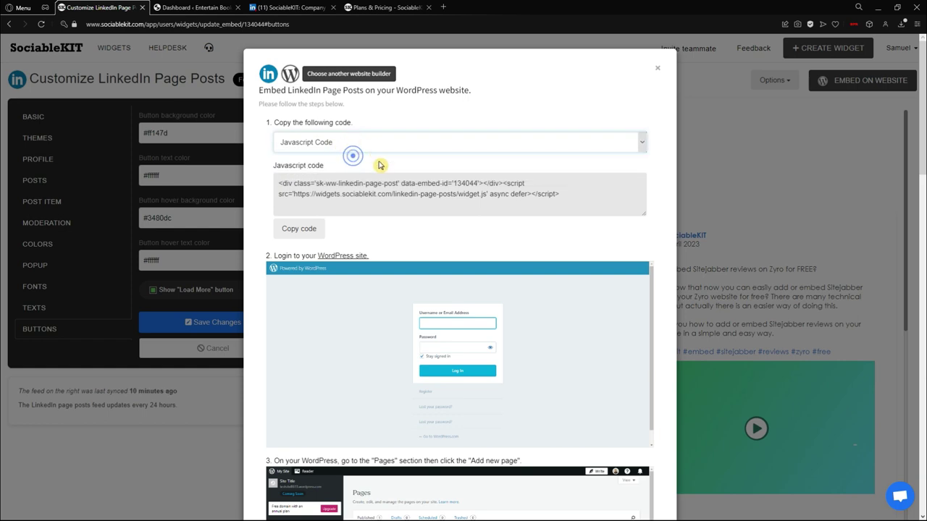
pyautogui.click(310, 228)
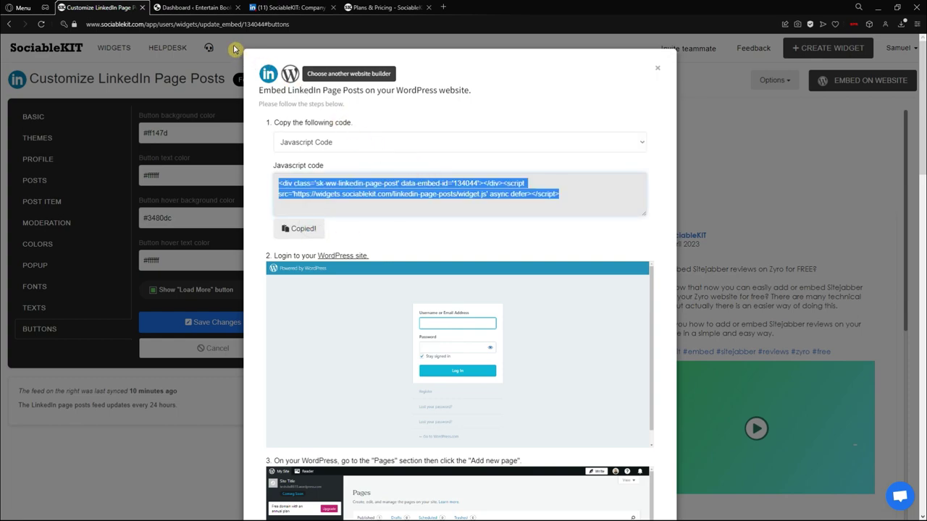
# Switch to the WordPress dashboard and add a new page titled "LINKEDIN PAGE POSTS"
pyautogui.click(194, 8)
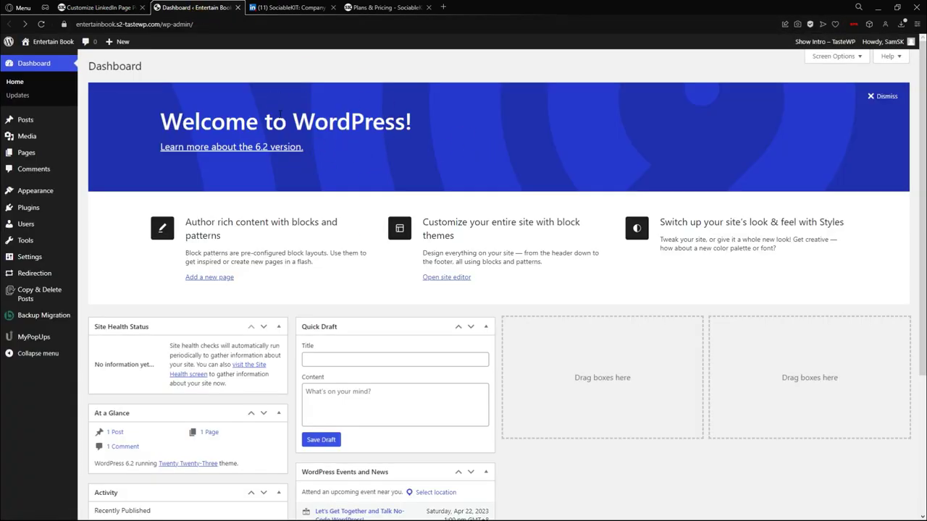
pyautogui.moveTo(64, 159)
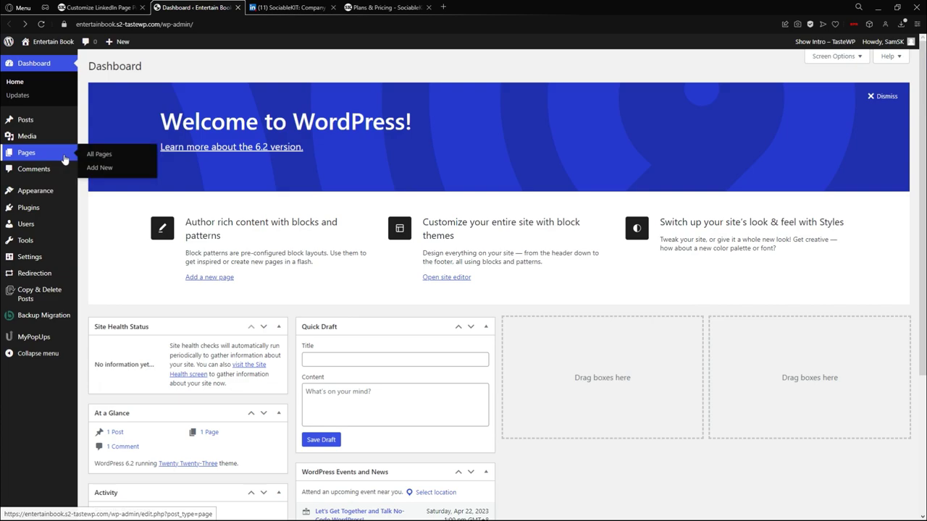
pyautogui.click(124, 167)
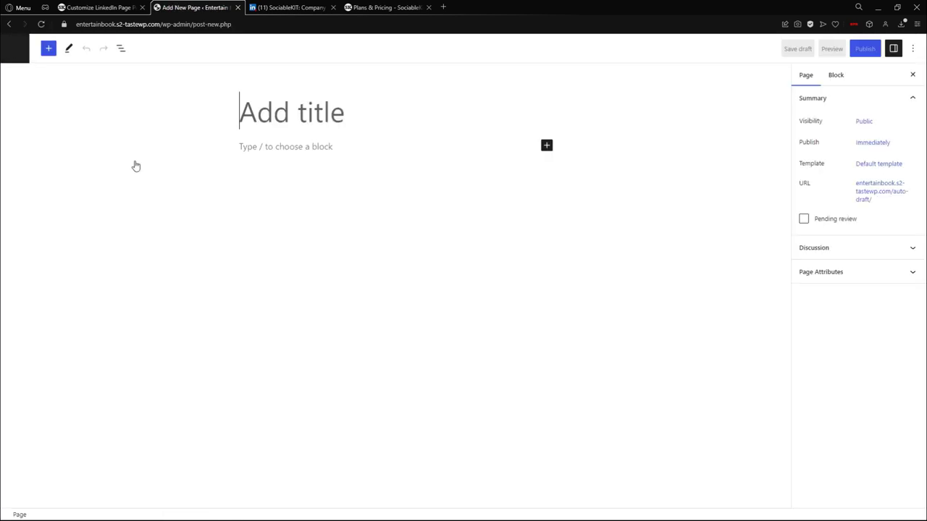
pyautogui.click(346, 107)
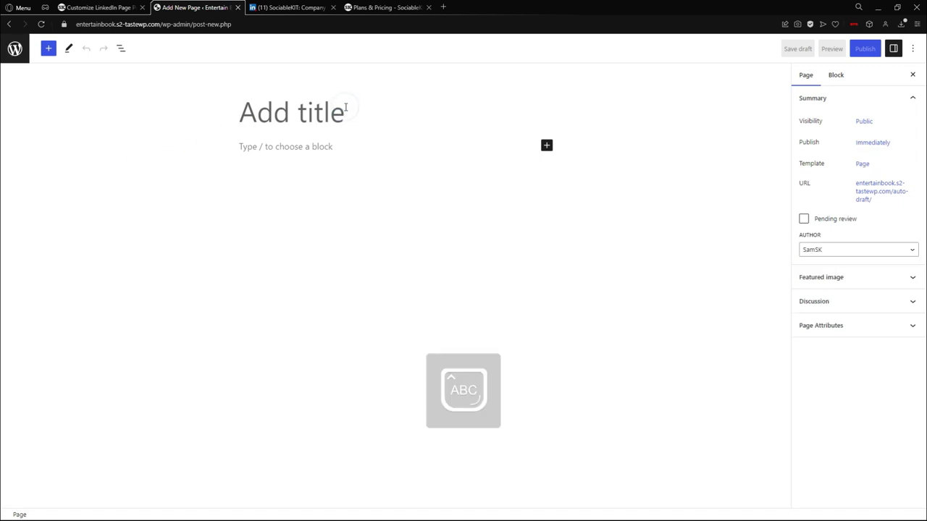
pyautogui.write('LINKRF')
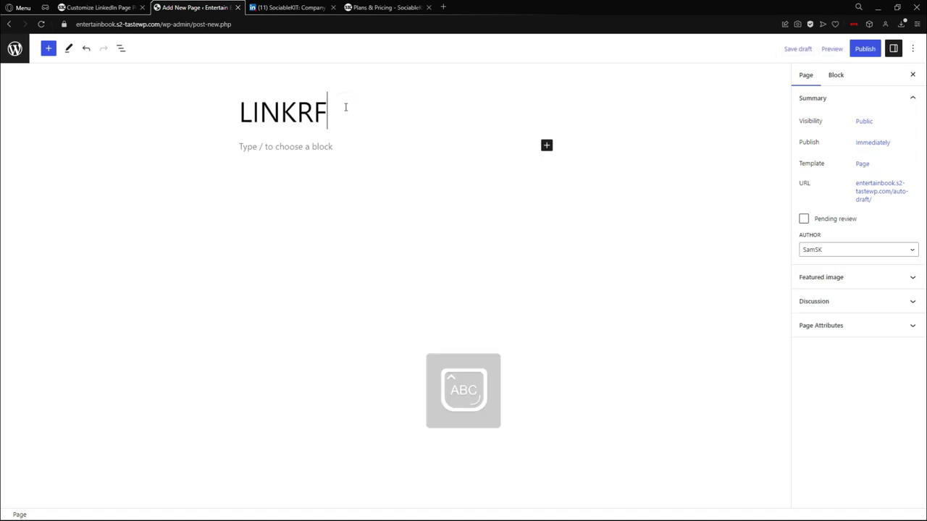
pyautogui.press('BackSpace')
pyautogui.press('BackSpace')
pyautogui.write('EDIN ')
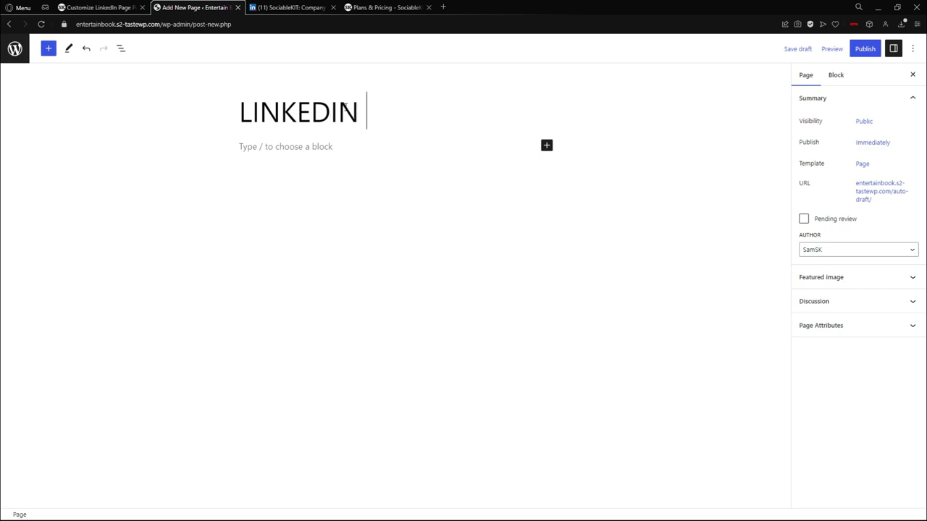
pyautogui.write('PAGE POSTS')
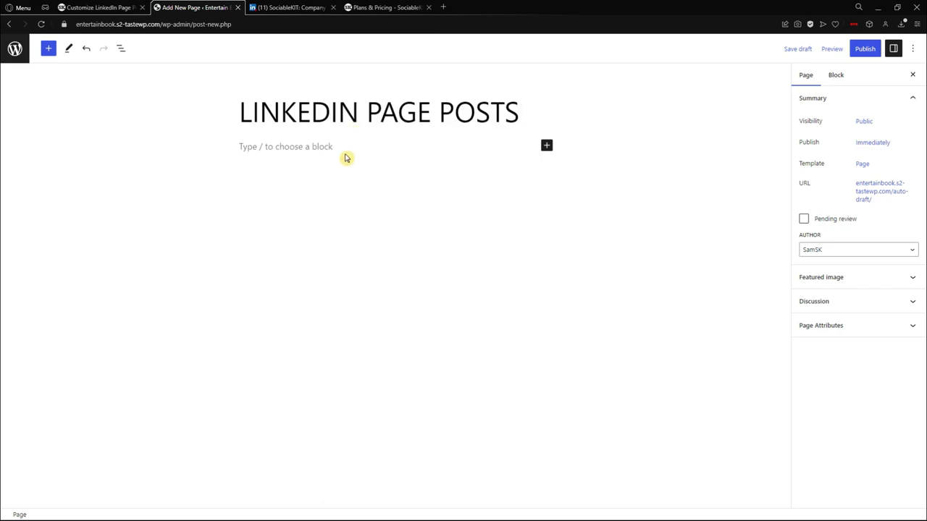
# Add a Custom HTML block to the page body and paste the copied widget code into it
pyautogui.click(345, 154)
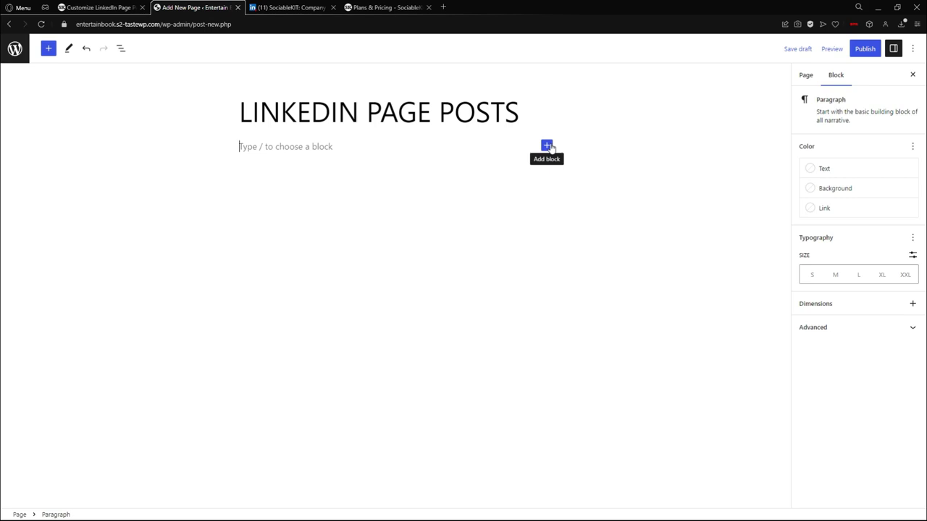
pyautogui.click(548, 147)
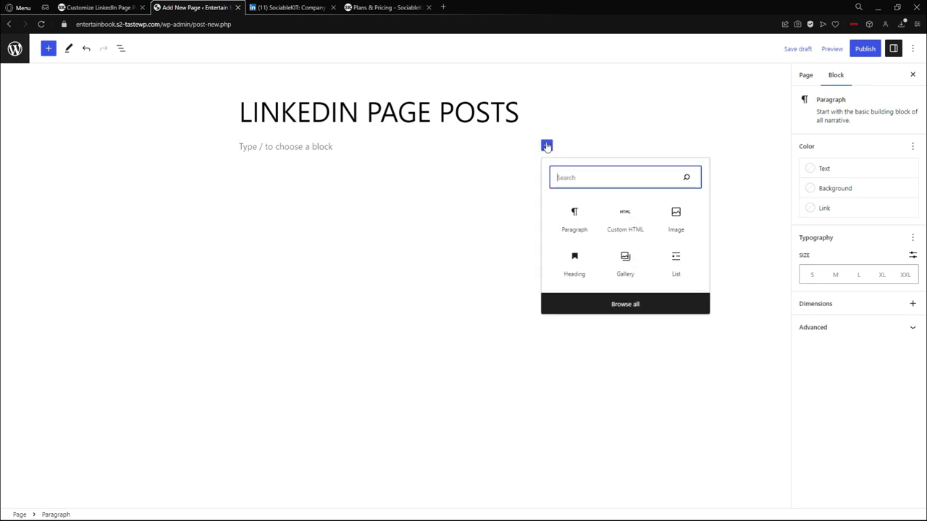
pyautogui.click(631, 181)
pyautogui.write('cus')
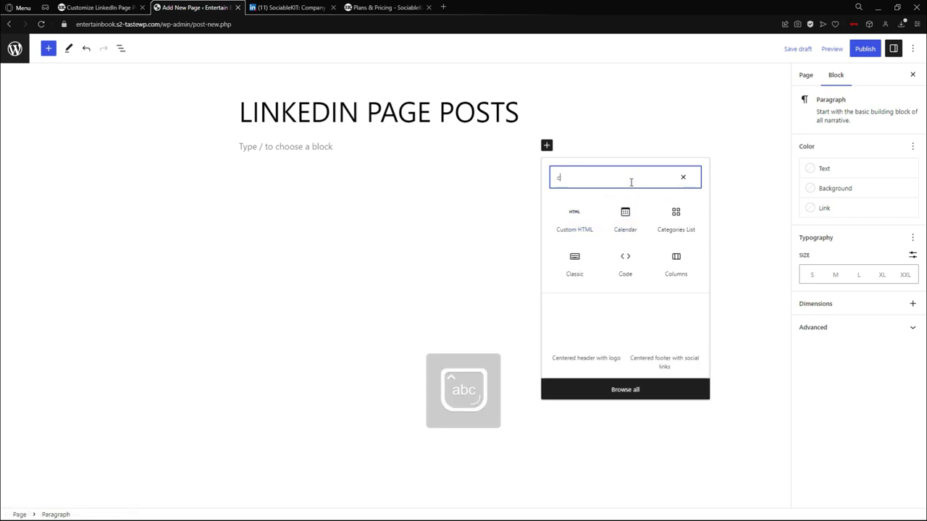
pyautogui.click(584, 218)
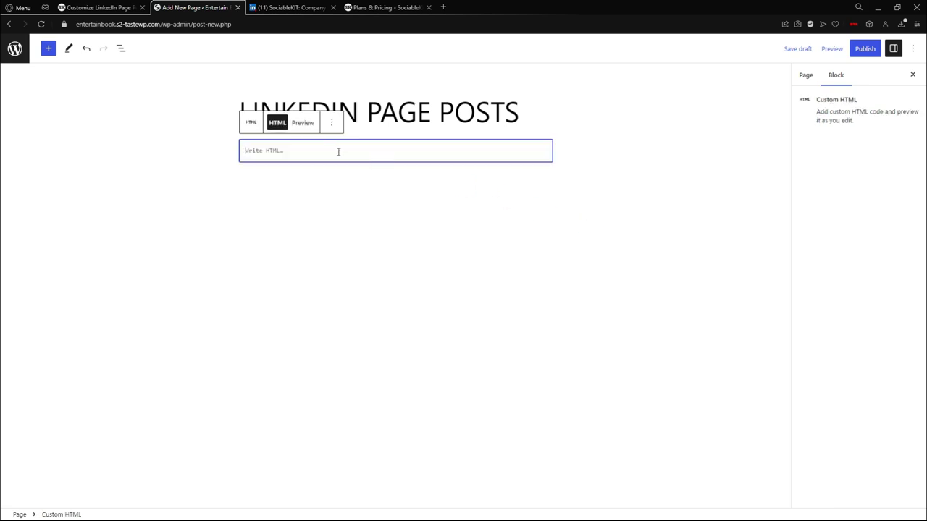
pyautogui.rightClick(338, 151)
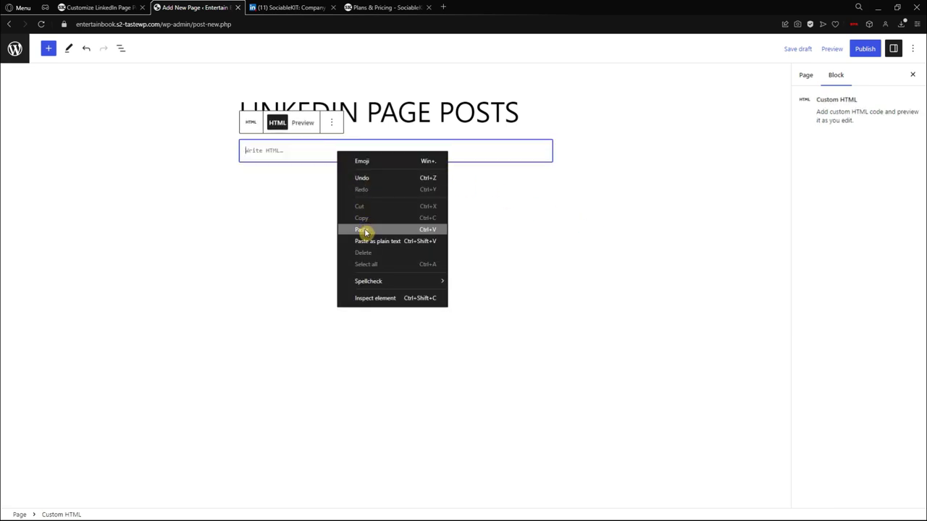
pyautogui.click(362, 230)
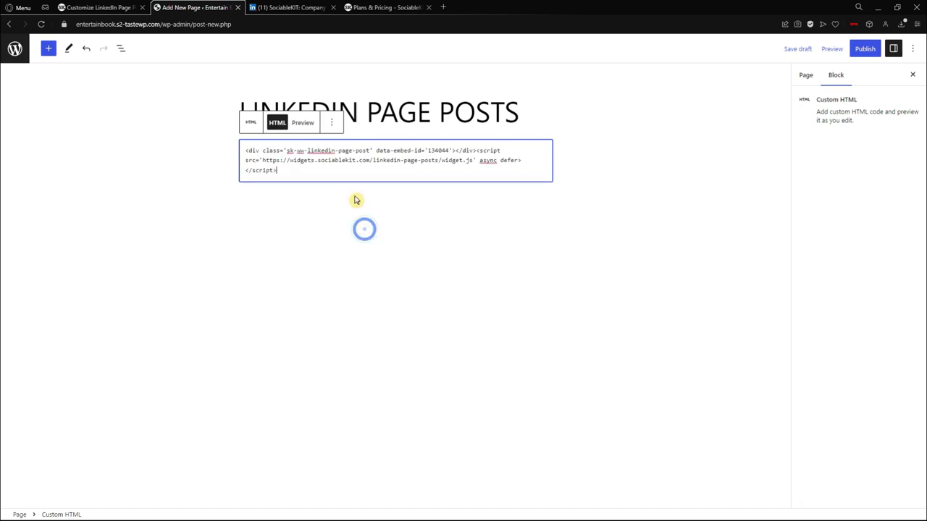
pyautogui.click(397, 208)
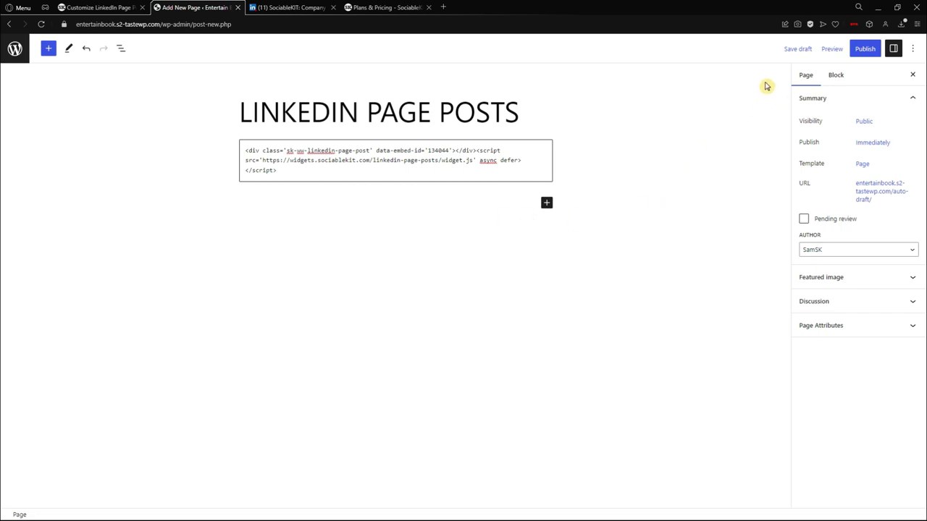
# Publish the LINKEDIN PAGE POSTS page and view the embedded feed on the live page
pyautogui.click(867, 49)
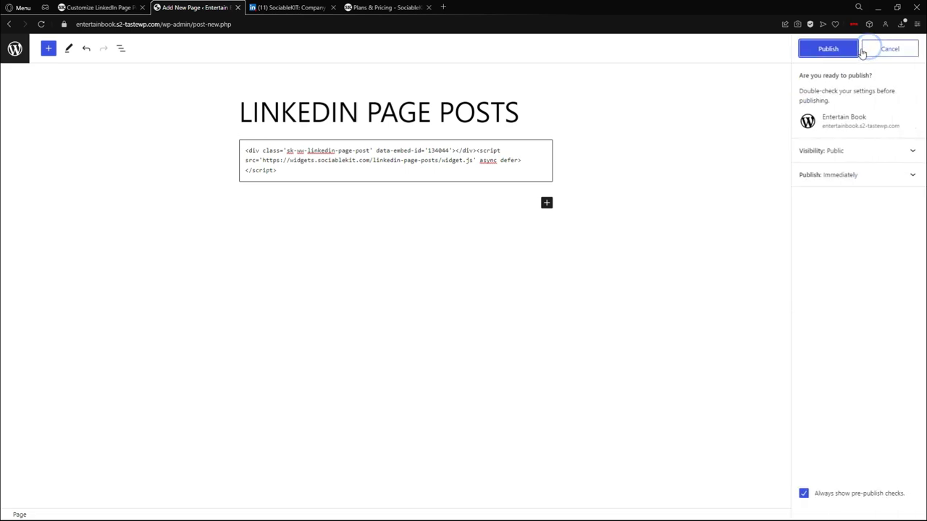
pyautogui.click(842, 53)
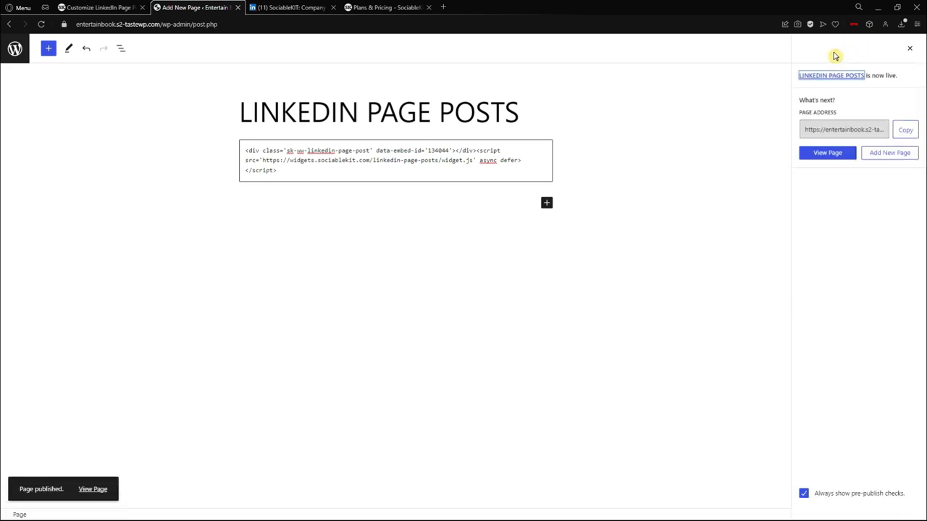
pyautogui.click(826, 154)
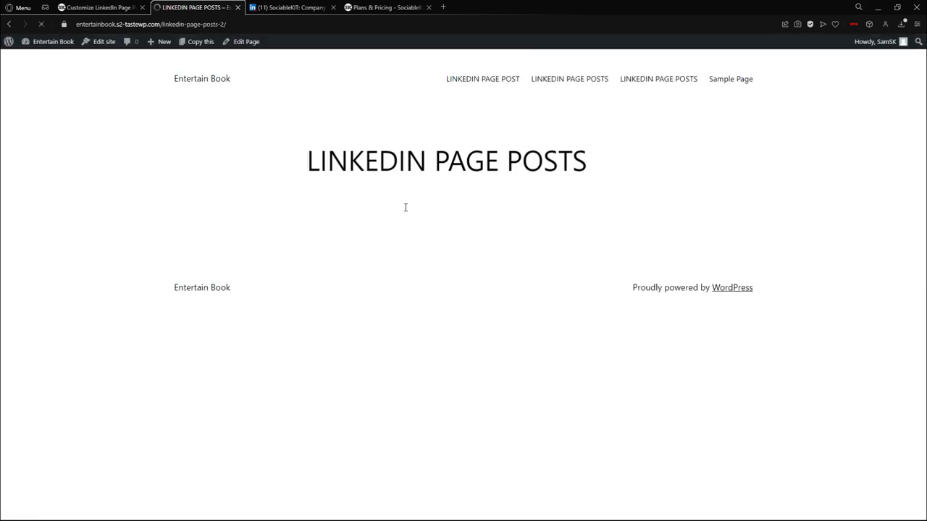
pyautogui.scroll(-3, 292, 148)
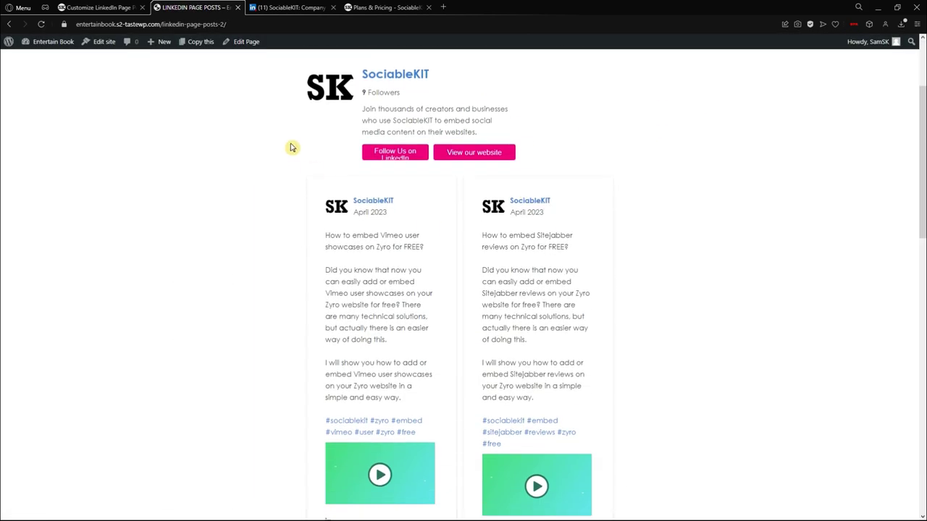
# Review the embedded SociableKIT LinkedIn feed on the live page, from its header through the posts
pyautogui.scroll(2, 584, 197)
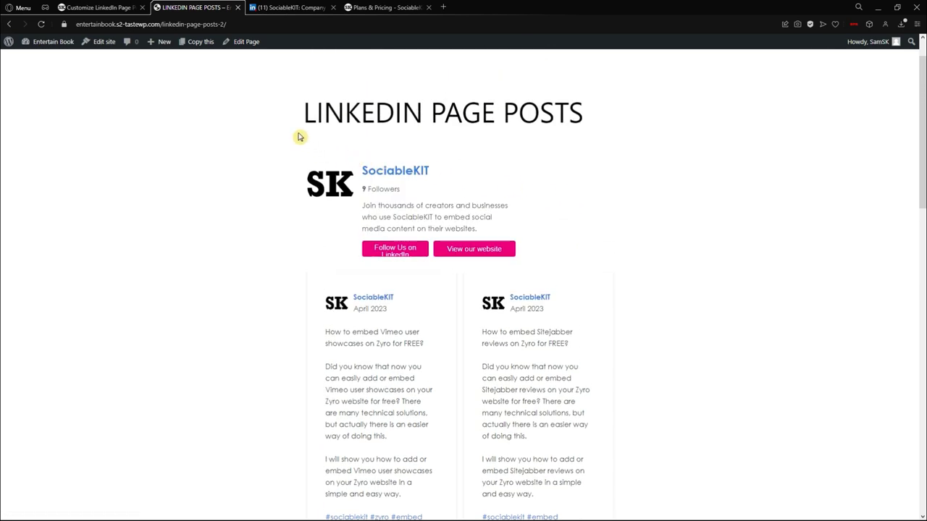
pyautogui.scroll(-5, 300, 136)
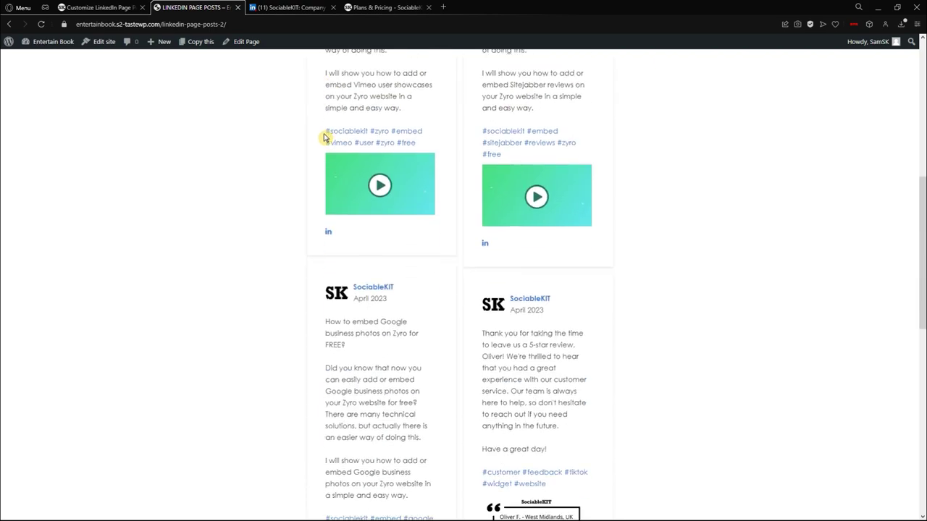
pyautogui.scroll(-4, 334, 142)
pyautogui.scroll(-1, 420, 182)
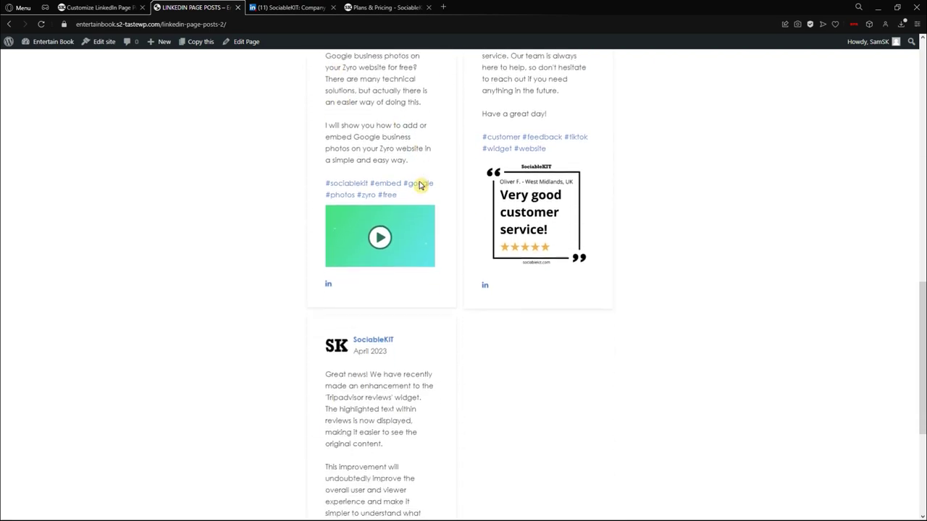
pyautogui.scroll(9, 463, 232)
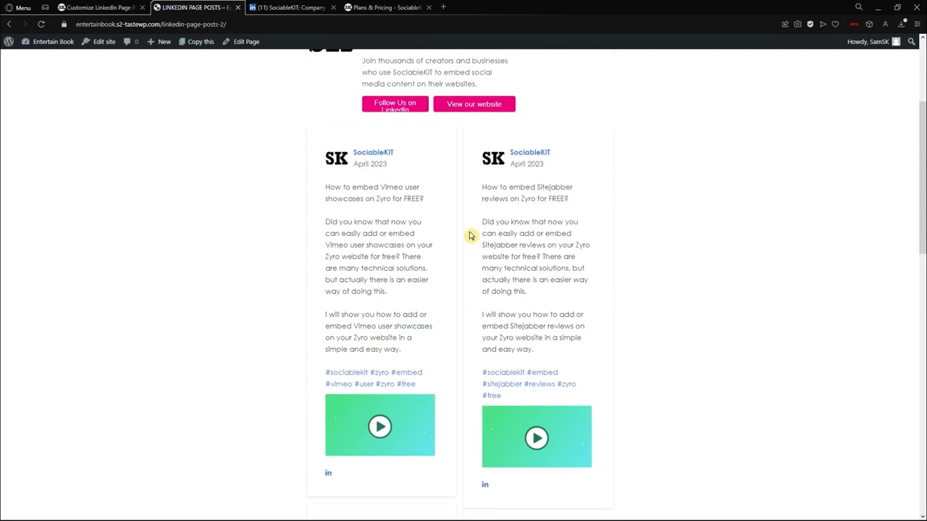
pyautogui.scroll(-4, 518, 228)
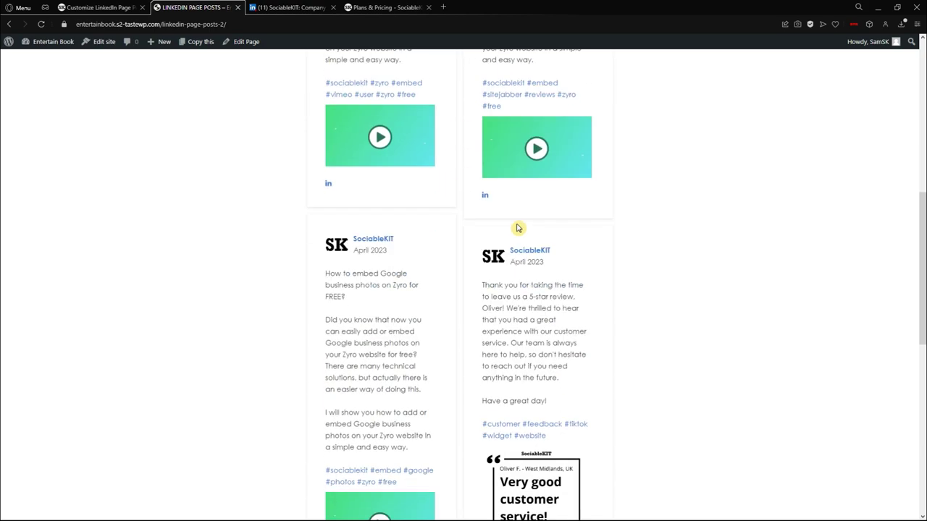
pyautogui.scroll(-4, 517, 228)
pyautogui.scroll(2, 347, 318)
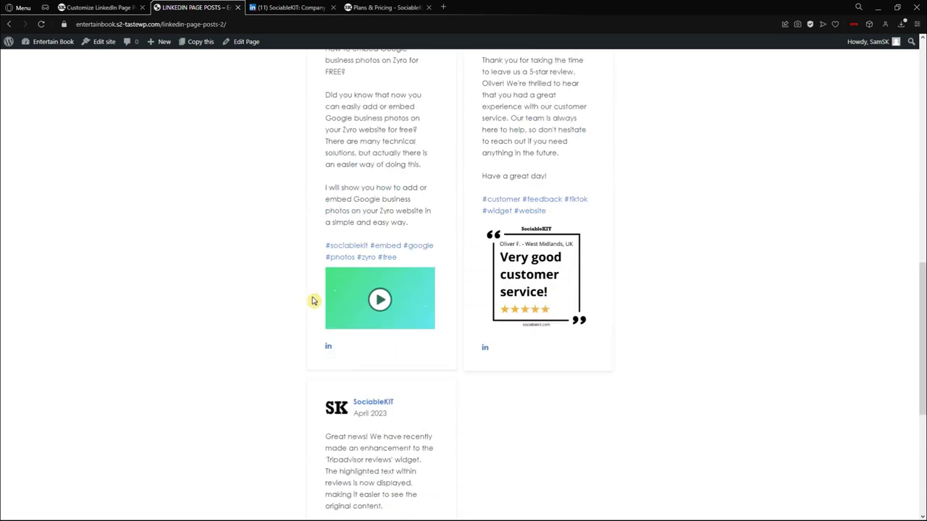
pyautogui.scroll(10, 265, 258)
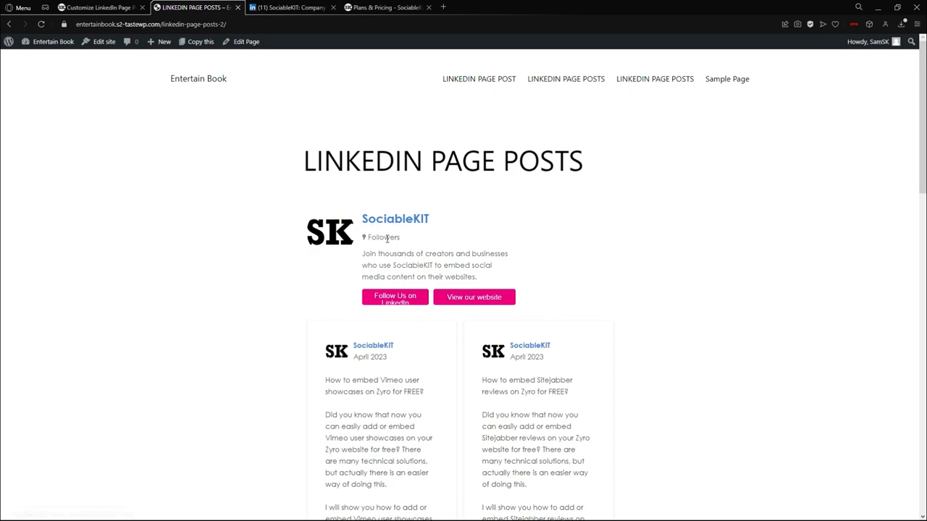
pyautogui.scroll(-2, 381, 321)
# Highlight the text of the first two feed posts for inspection and clear the selection
pyautogui.moveTo(325, 283); pyautogui.dragTo(433, 410)
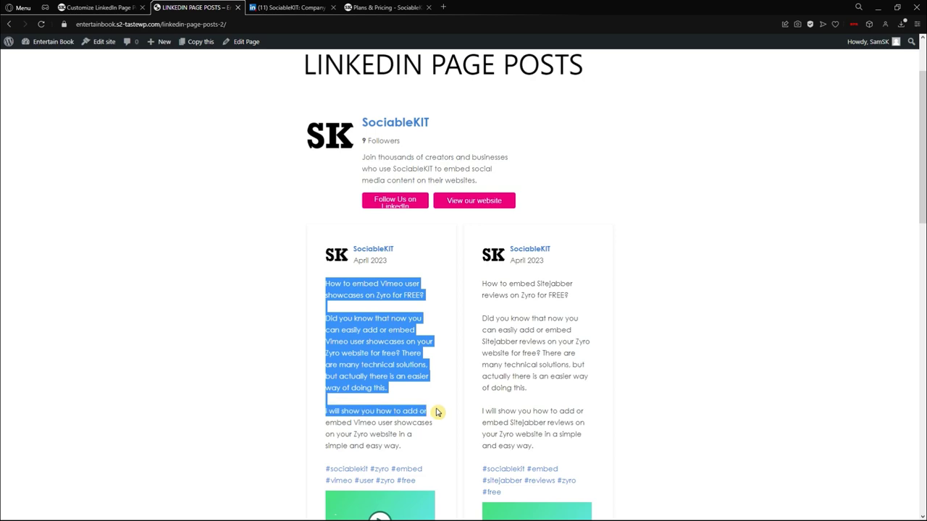
pyautogui.click(484, 285)
pyautogui.moveTo(484, 284); pyautogui.dragTo(635, 306)
pyautogui.click(658, 302)
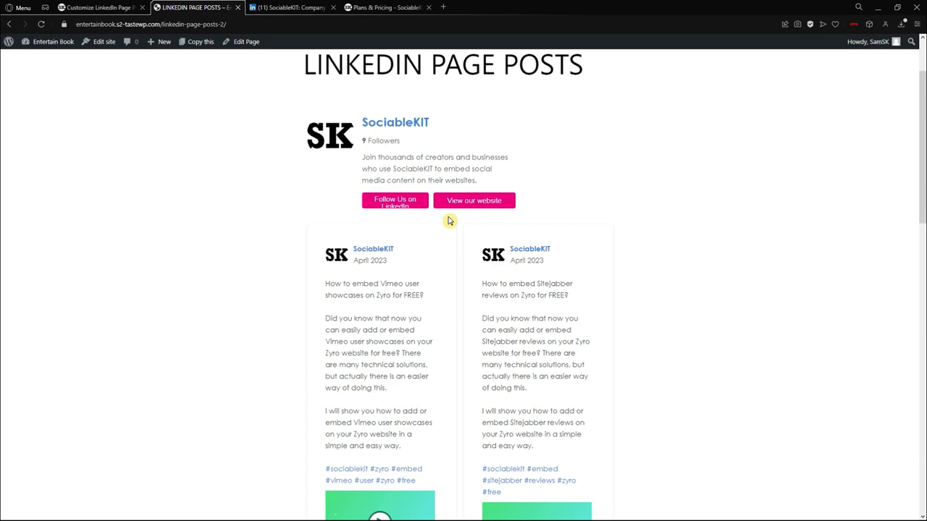
# Test the feed's Follow Us on LinkedIn link and return to the live LINKEDIN PAGE POSTS page
pyautogui.click(404, 207)
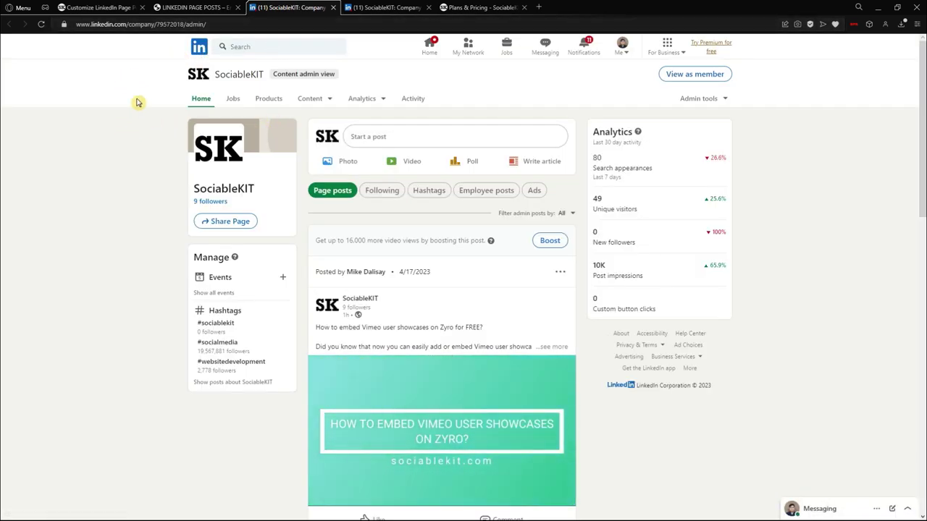
pyautogui.click(193, 8)
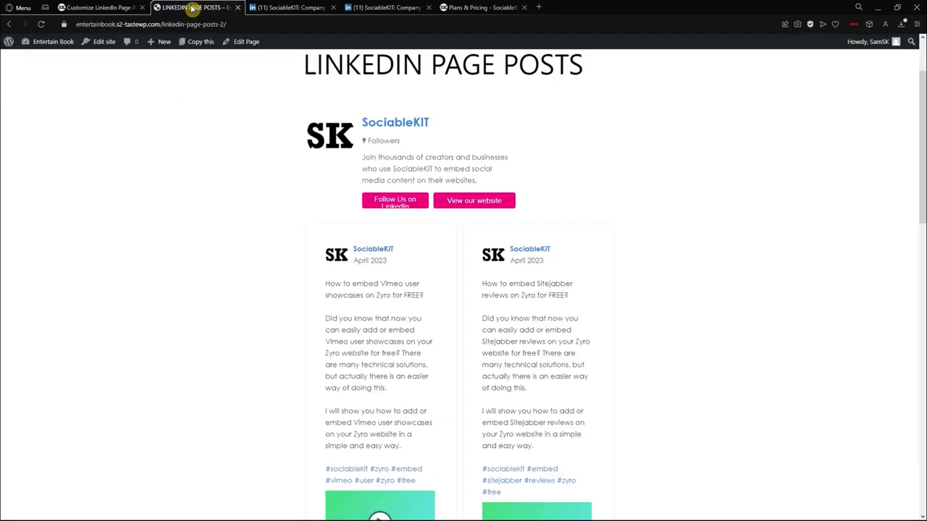
pyautogui.scroll(-2, 676, 222)
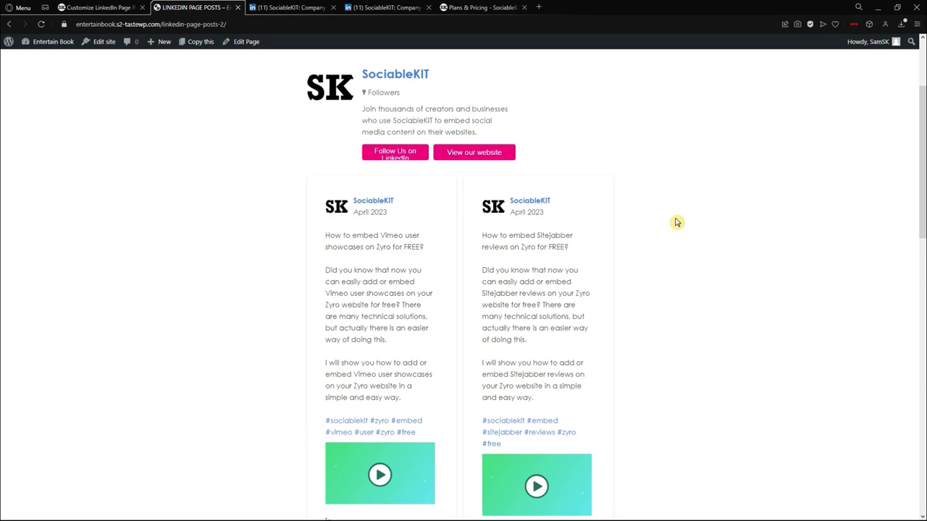
pyautogui.scroll(2, 675, 223)
pyautogui.scroll(-1, 676, 221)
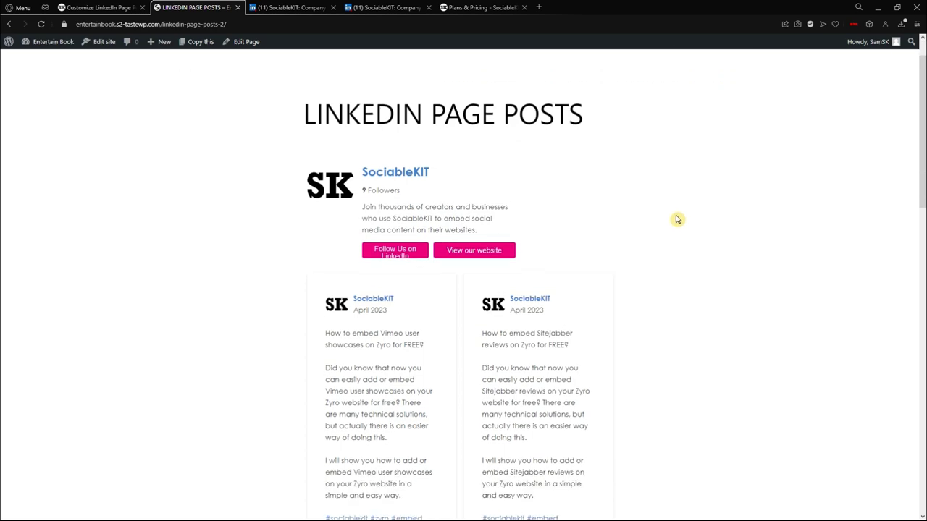
pyautogui.scroll(1, 651, 225)
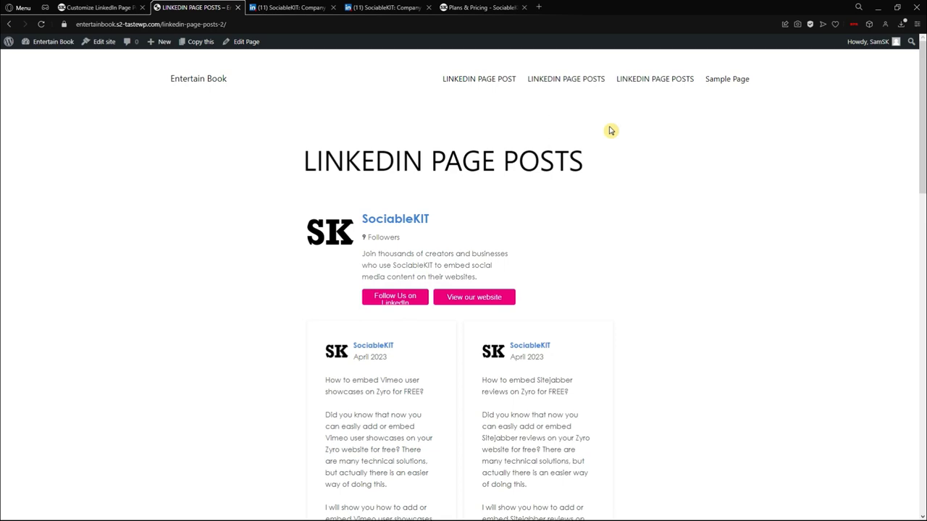
# Compare the Free, Starter Kit and Business Kit plans on SociableKIT's Plans & Pricing page, and return to the live LINKEDIN PAGE POSTS page
pyautogui.click(482, 7)
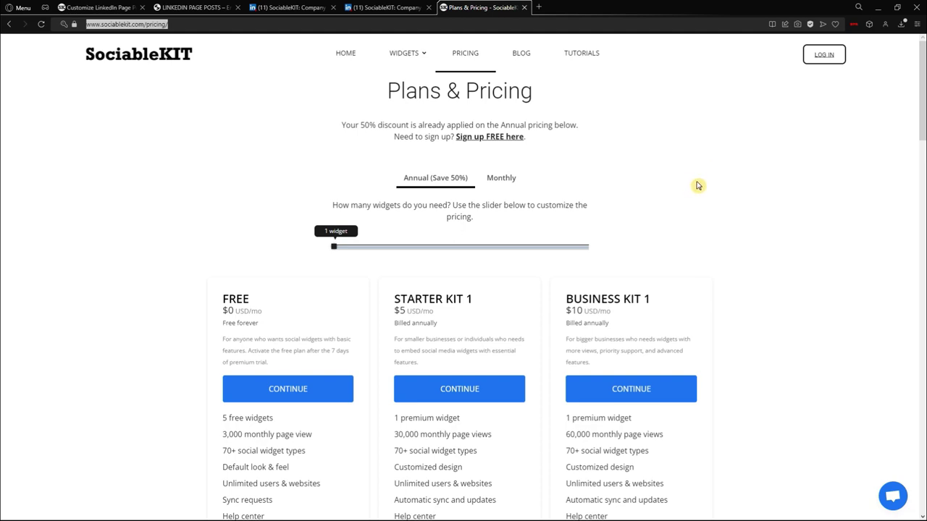
pyautogui.scroll(-3, 692, 174)
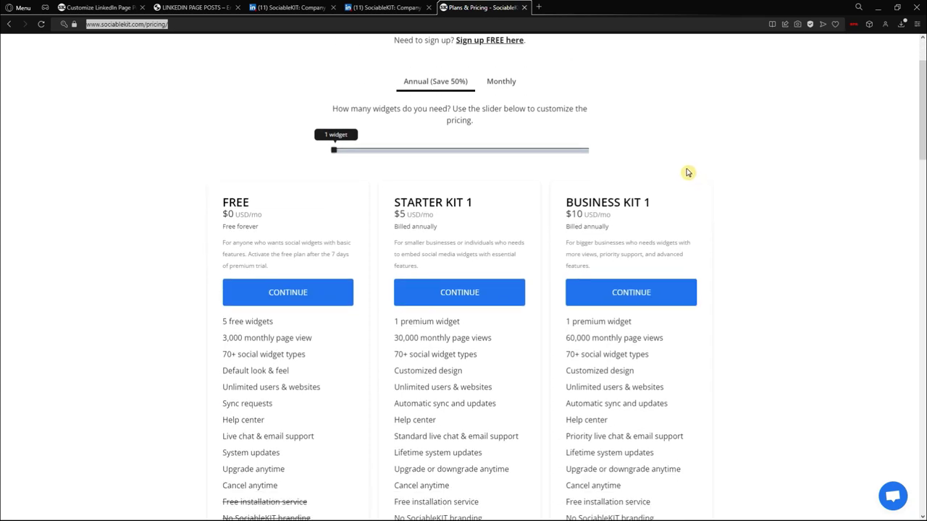
pyautogui.scroll(-4, 669, 174)
pyautogui.scroll(5, 559, 218)
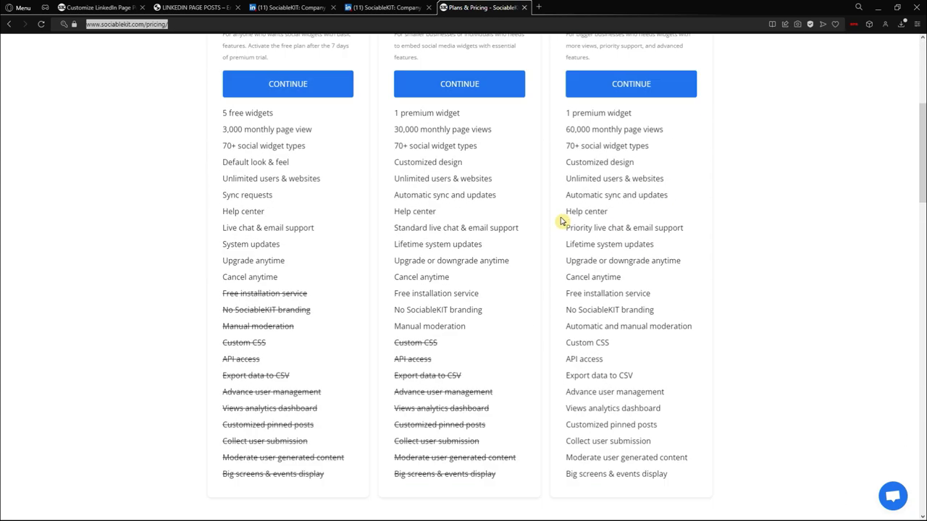
pyautogui.scroll(2, 620, 198)
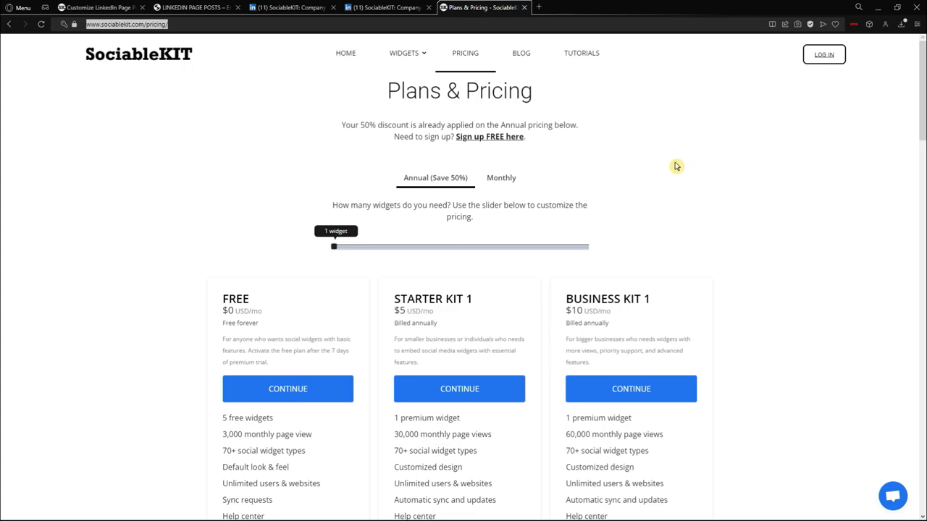
pyautogui.scroll(-2, 669, 206)
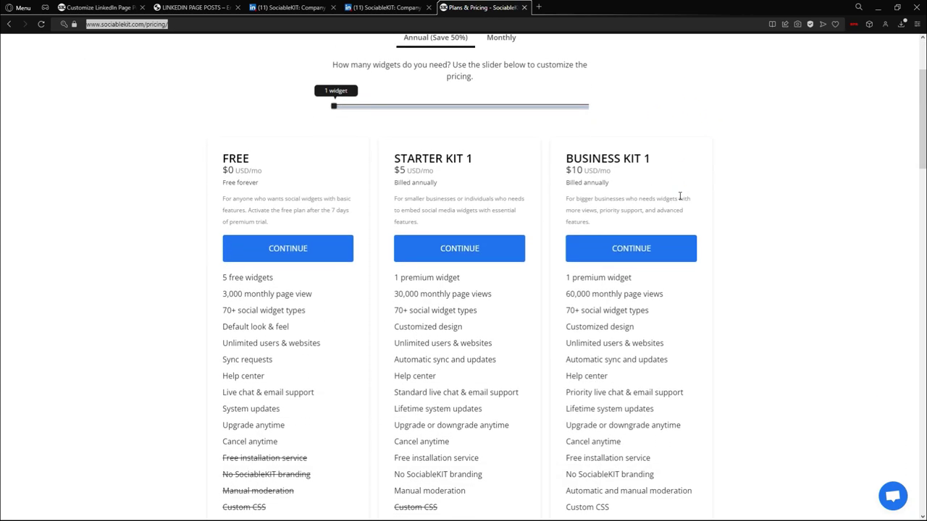
pyautogui.scroll(2, 671, 185)
pyautogui.click(397, 7)
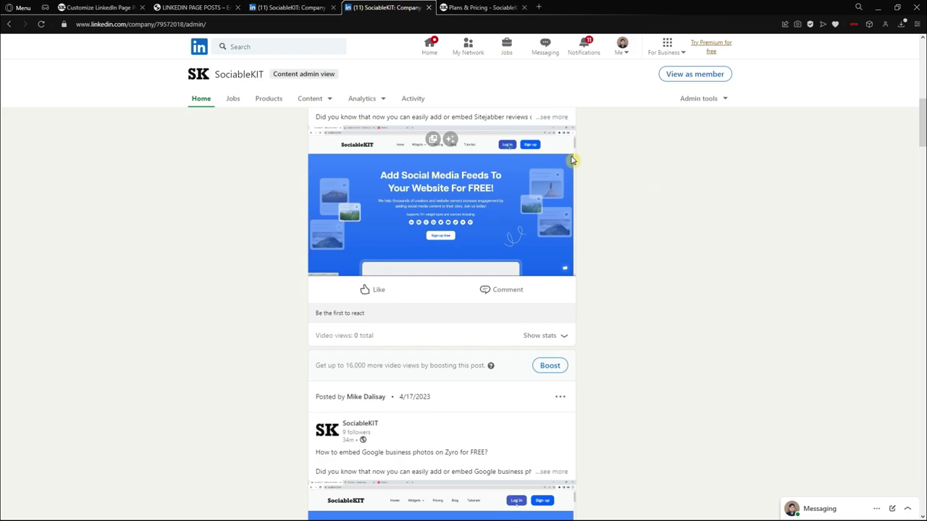
pyautogui.click(210, 7)
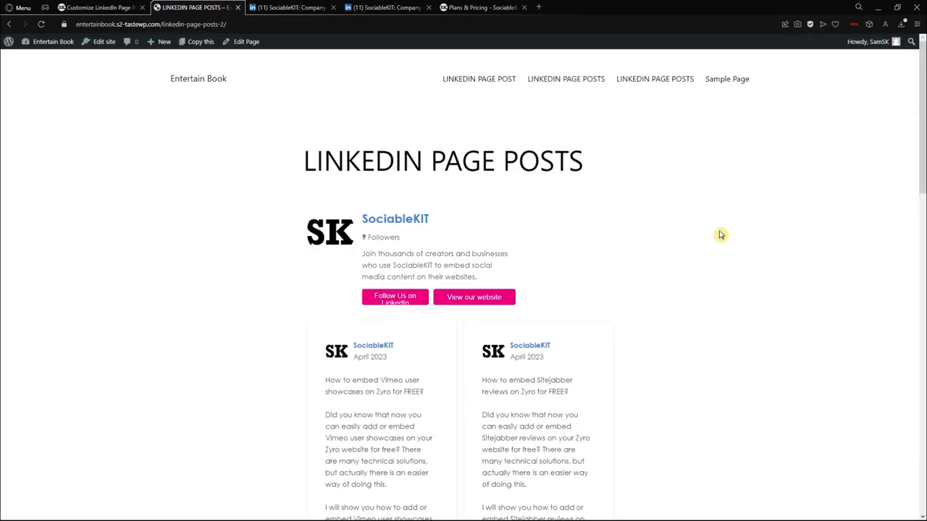